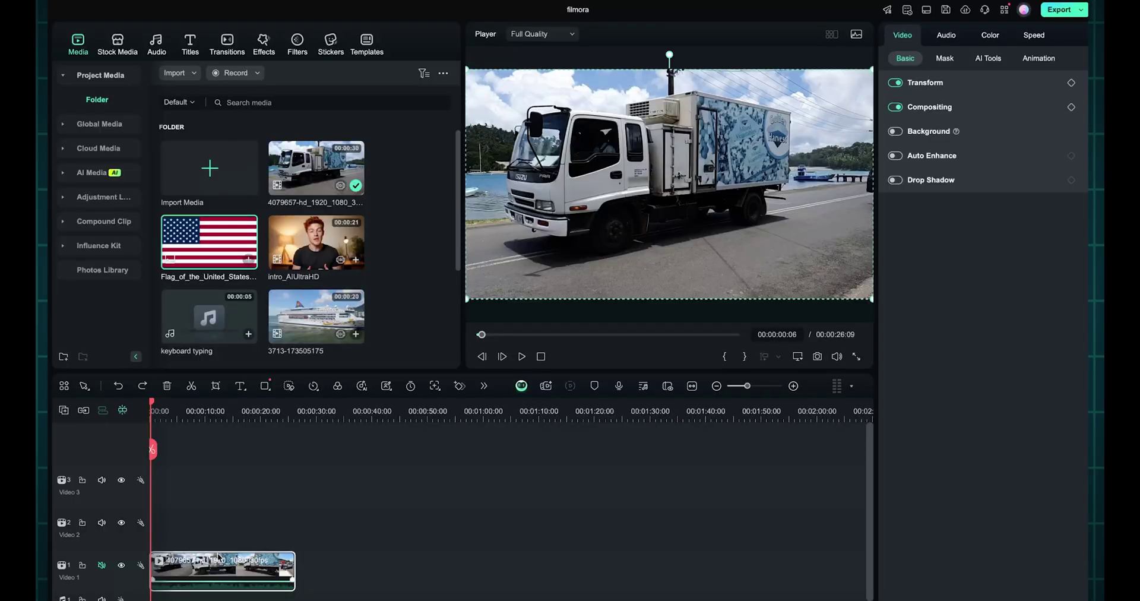
# - Turn on the Advanced planar tracker for the truck clip and fit the tracking box over the side logo
pyautogui.click(981, 60)
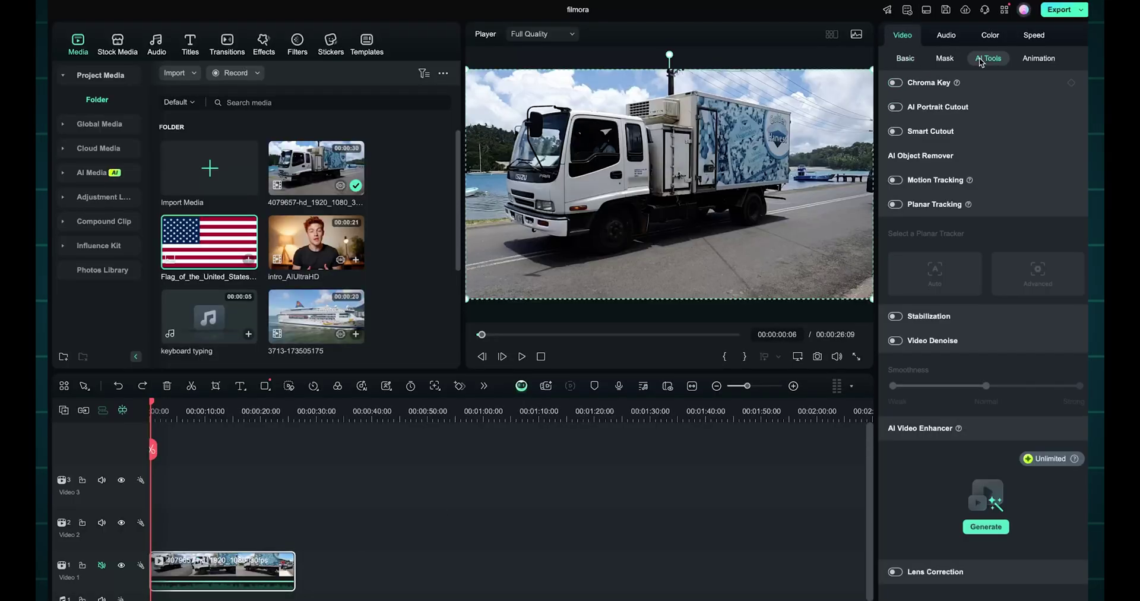
pyautogui.click(894, 204)
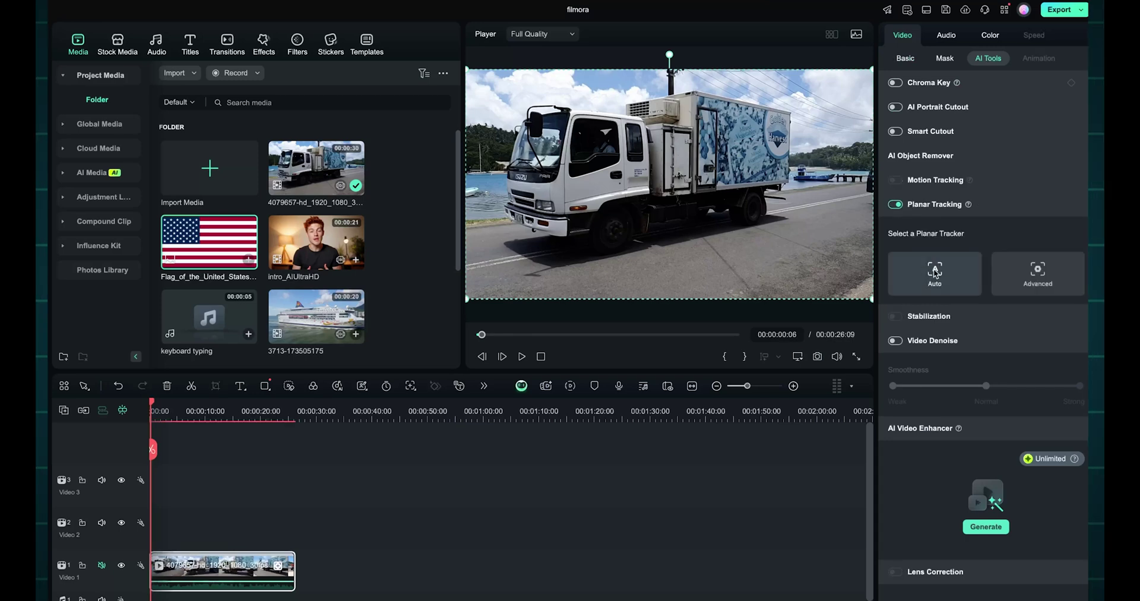
pyautogui.click(1033, 277)
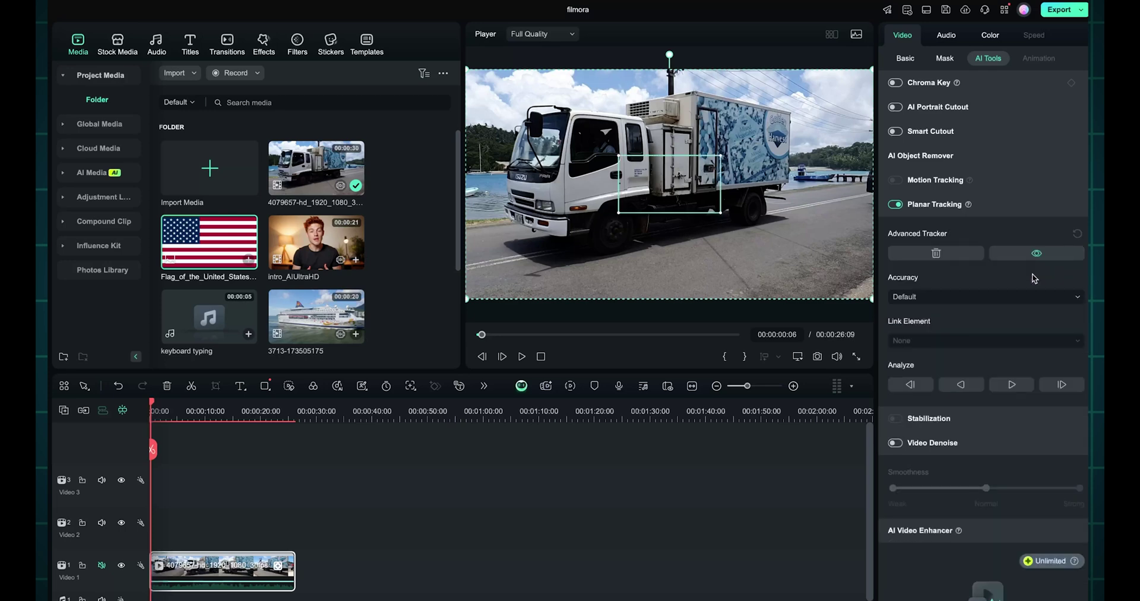
pyautogui.moveTo(630, 167); pyautogui.dragTo(703, 119)
pyautogui.moveTo(689, 175); pyautogui.dragTo(704, 172)
pyautogui.moveTo(790, 119); pyautogui.dragTo(782, 129)
# - Set tracking accuracy to High, track the logo forward, and check a later frame
pyautogui.click(908, 297)
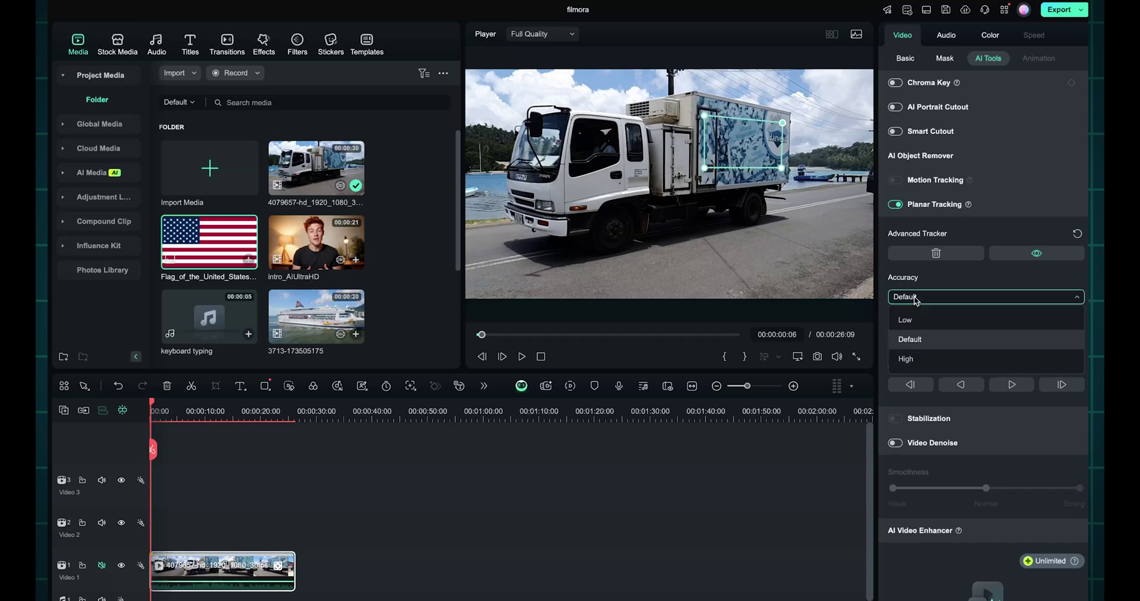
pyautogui.click(914, 359)
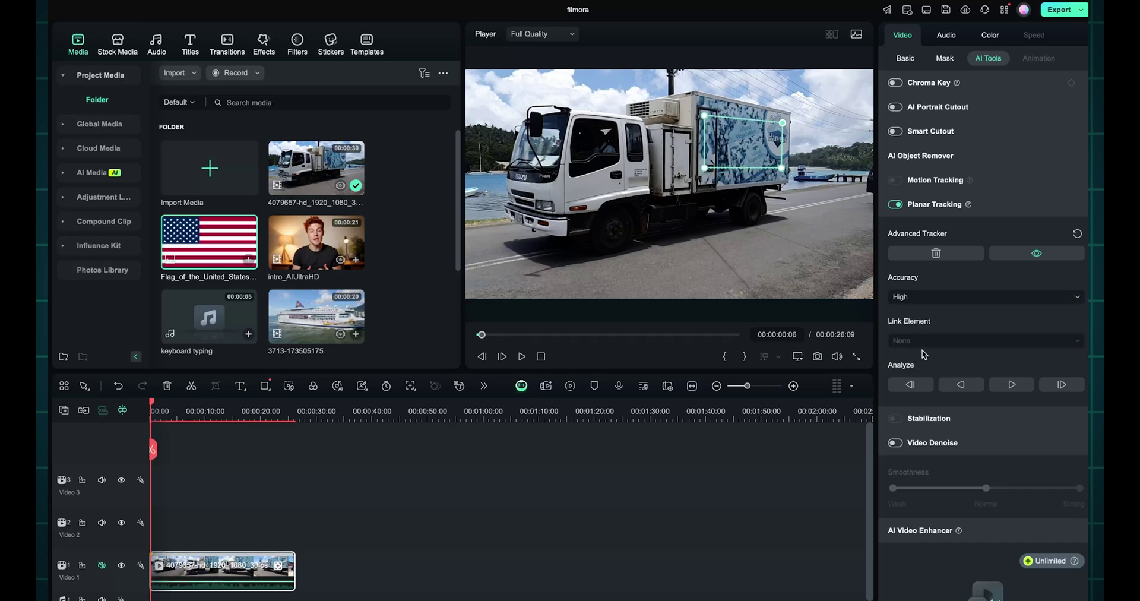
pyautogui.click(1008, 386)
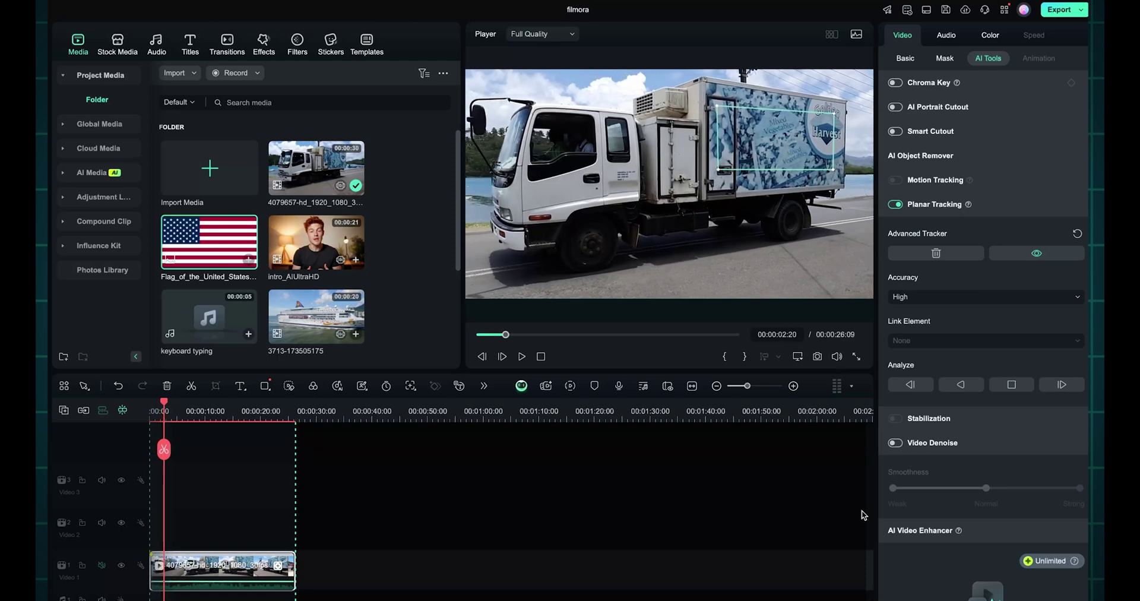
pyautogui.moveTo(164, 448)
pyautogui.mouseDown()
pyautogui.moveTo(279, 447)
pyautogui.moveTo(151, 449)
pyautogui.mouseUp()
# - Place the US flag image on Video 2, link it to the truck's tracker, and preview
pyautogui.moveTo(209, 242); pyautogui.dragTo(295, 537)
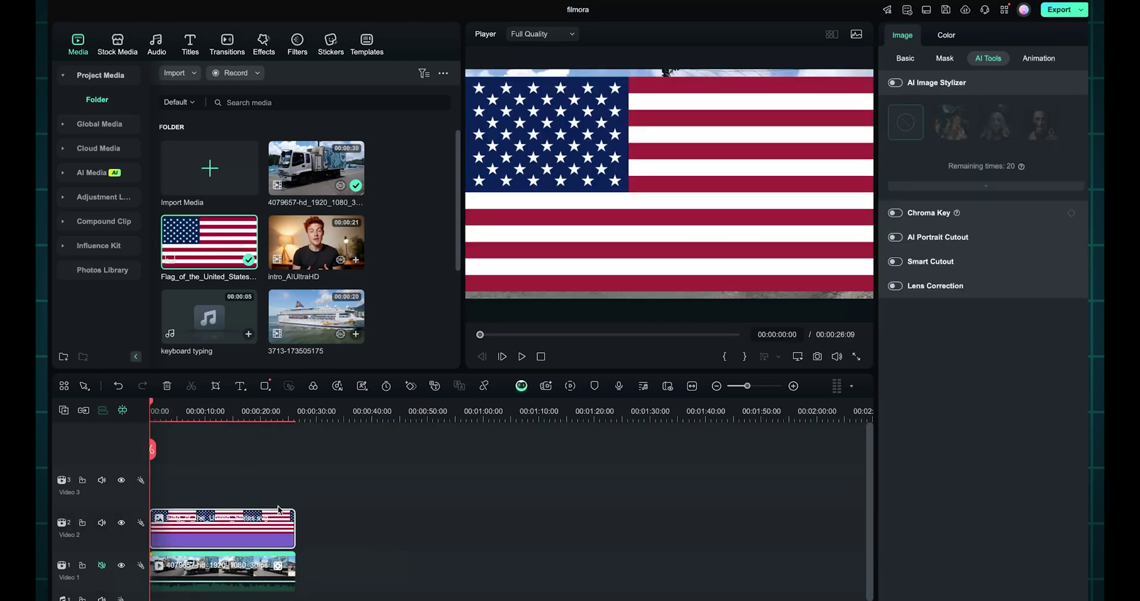
pyautogui.click(263, 566)
pyautogui.click(903, 343)
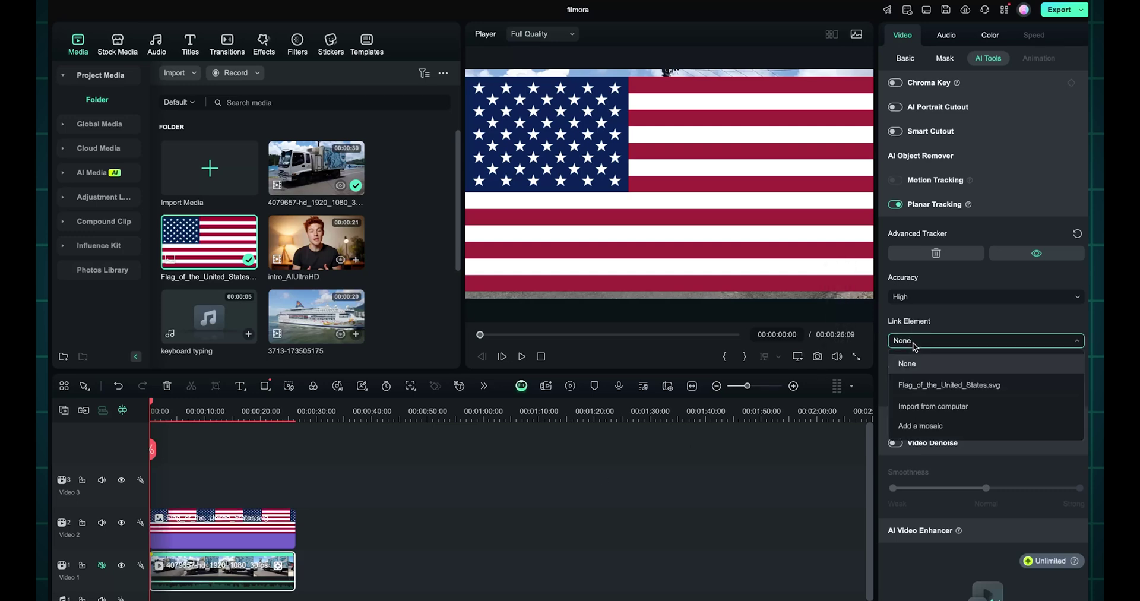
pyautogui.click(919, 385)
pyautogui.press('space')
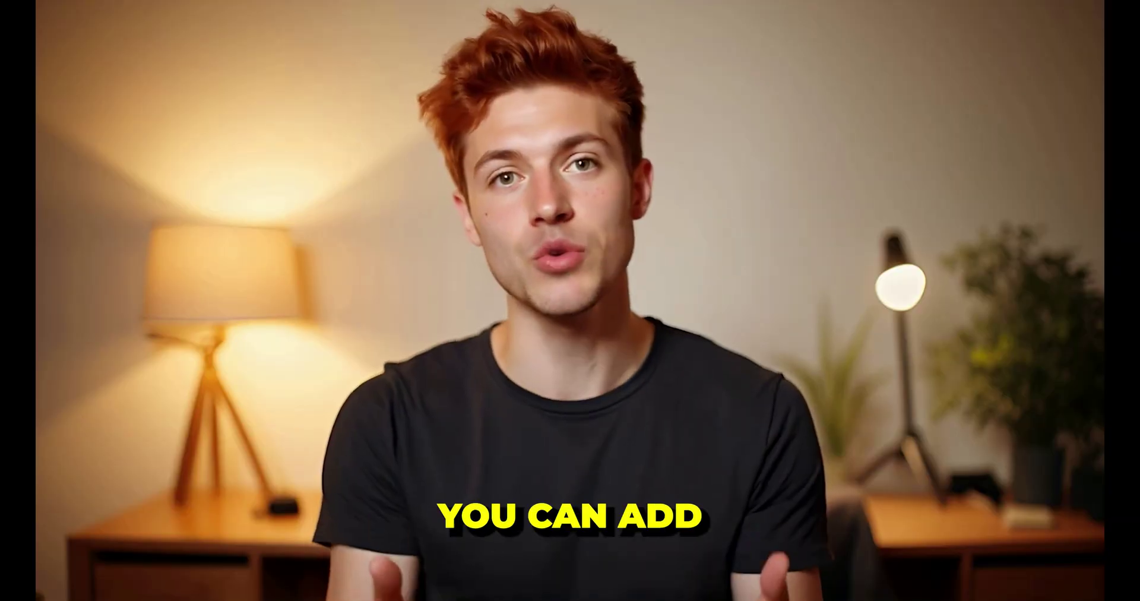
# - Put the filmora image on Video 2, link it to the truck's planar tracker, and preview it
pyautogui.moveTo(209, 242); pyautogui.dragTo(295, 528)
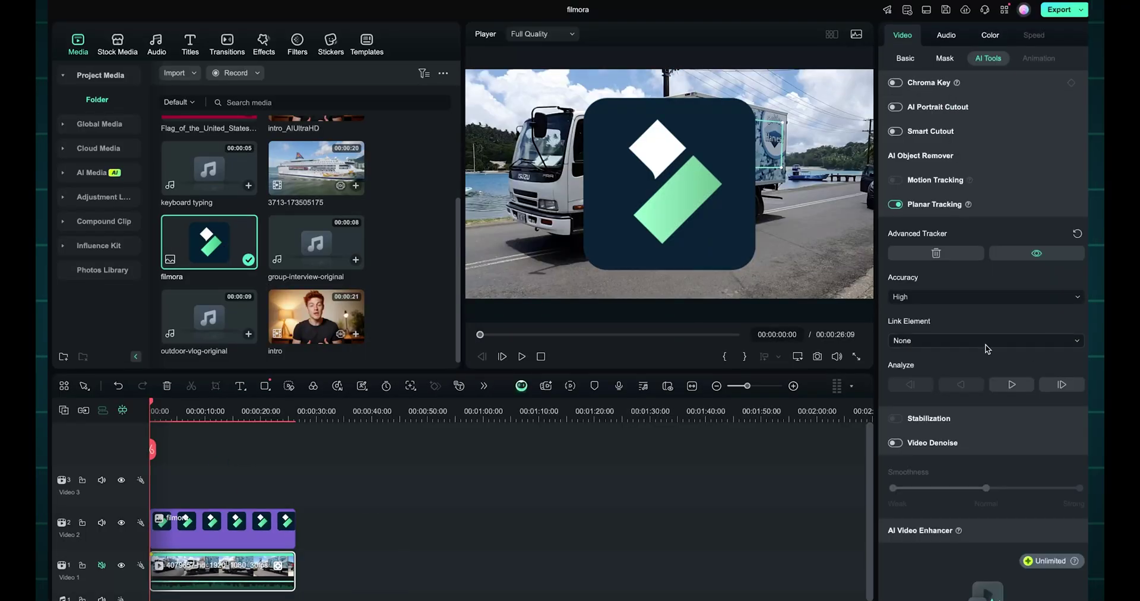
pyautogui.click(985, 341)
pyautogui.click(926, 387)
pyautogui.moveTo(153, 403); pyautogui.dragTo(255, 419)
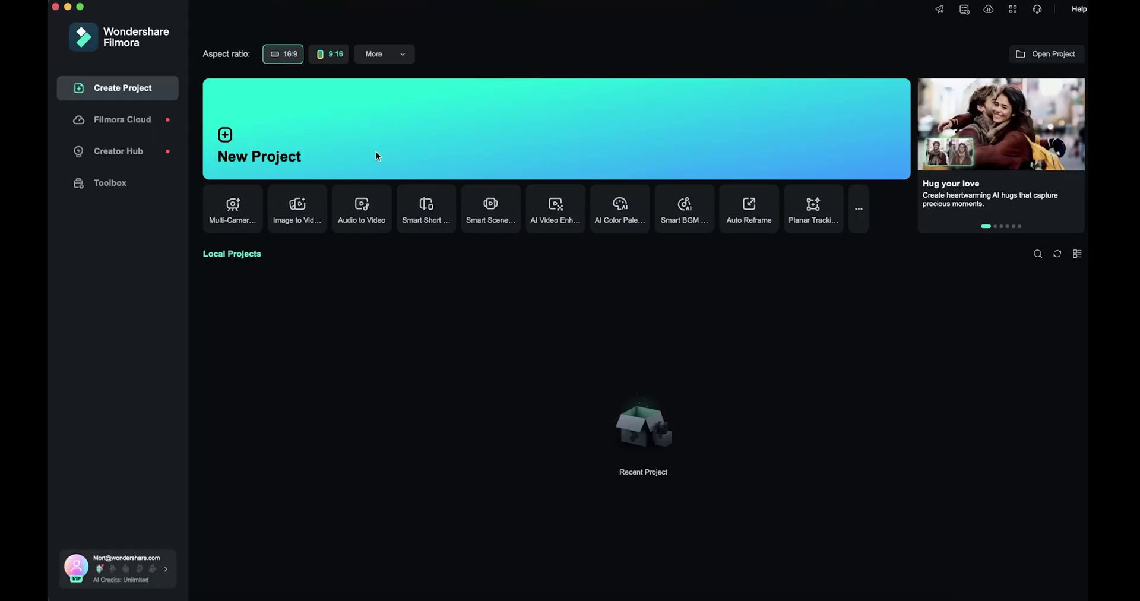
# - Create a new project, import the intro clip onto Video 1, and match it to 1920 x 1080 30fps
pyautogui.click(376, 153)
pyautogui.click(304, 231)
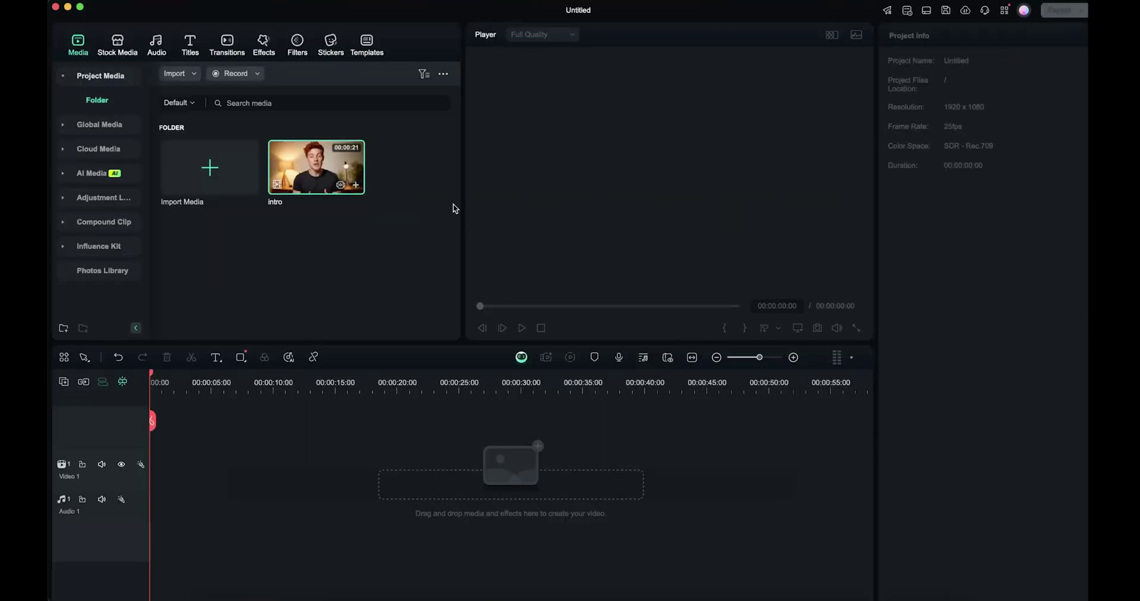
pyautogui.click(357, 186)
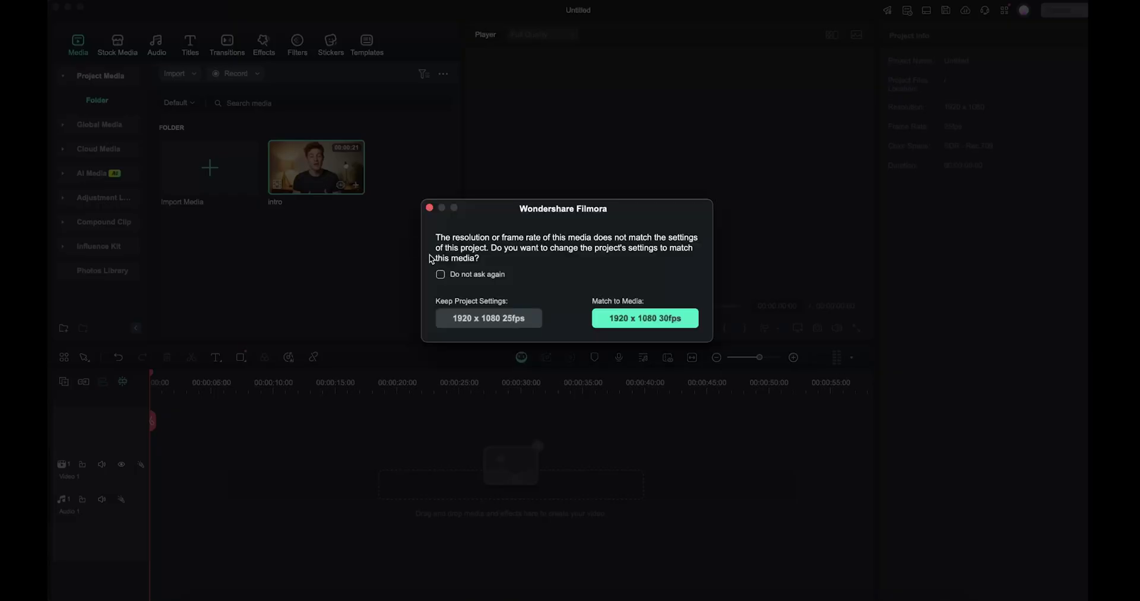
pyautogui.click(602, 318)
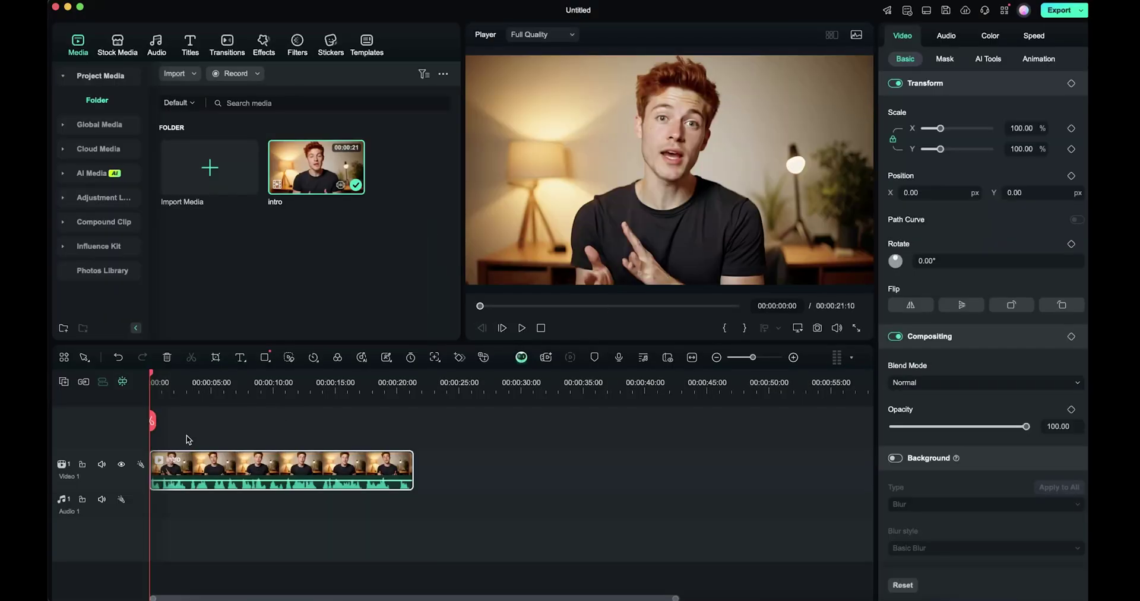
pyautogui.rightClick(373, 462)
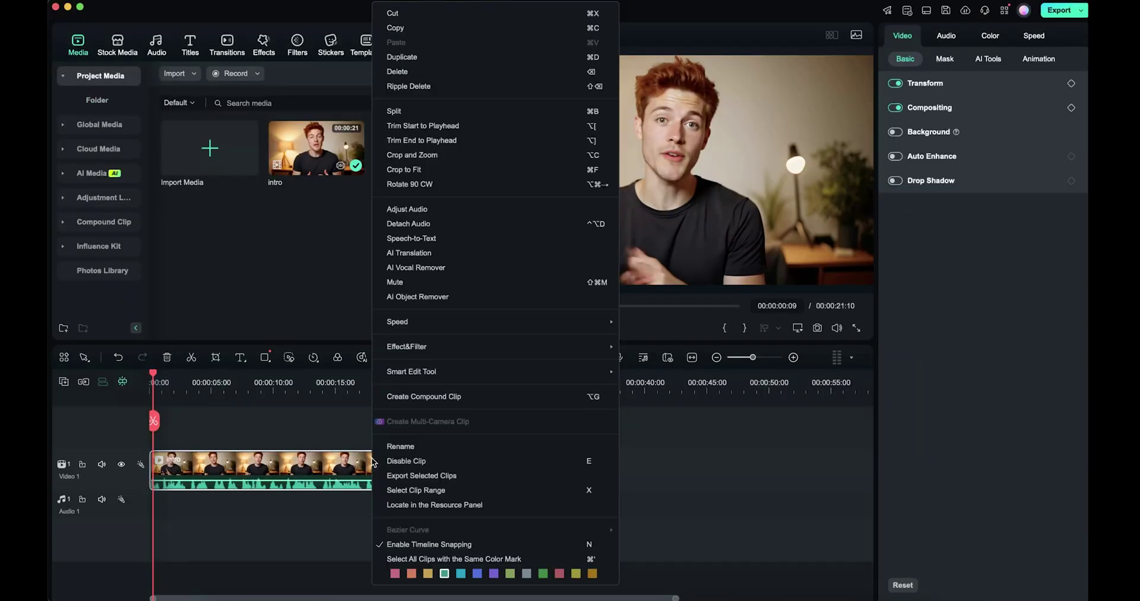
# - Run AI Translation on the intro's voice and caption from English (US) to Russian (Russia) with lip-sync
pyautogui.click(445, 254)
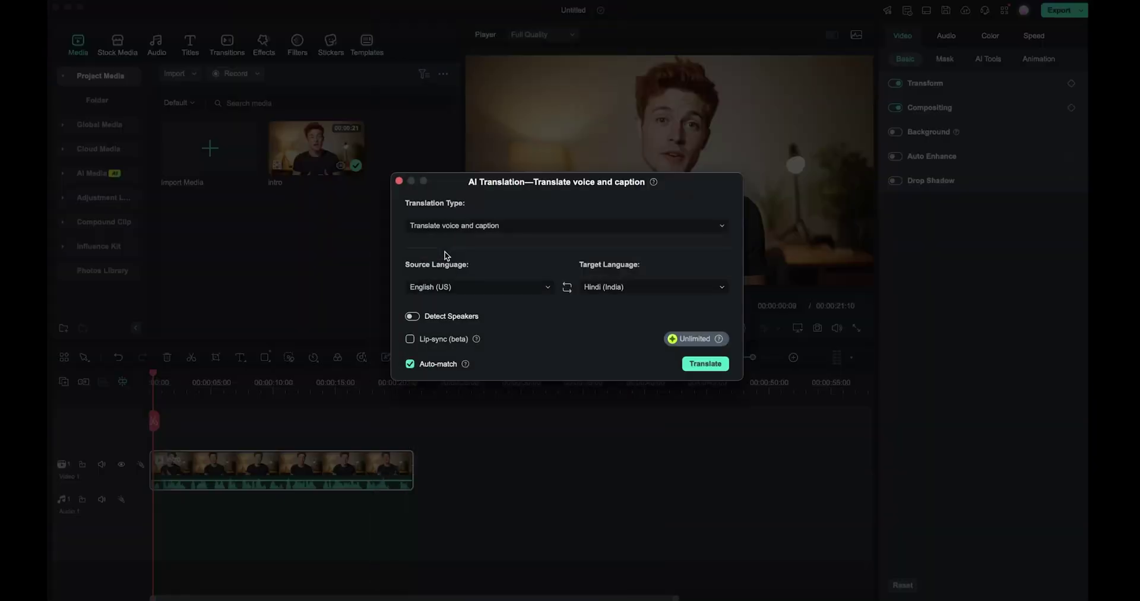
pyautogui.click(503, 226)
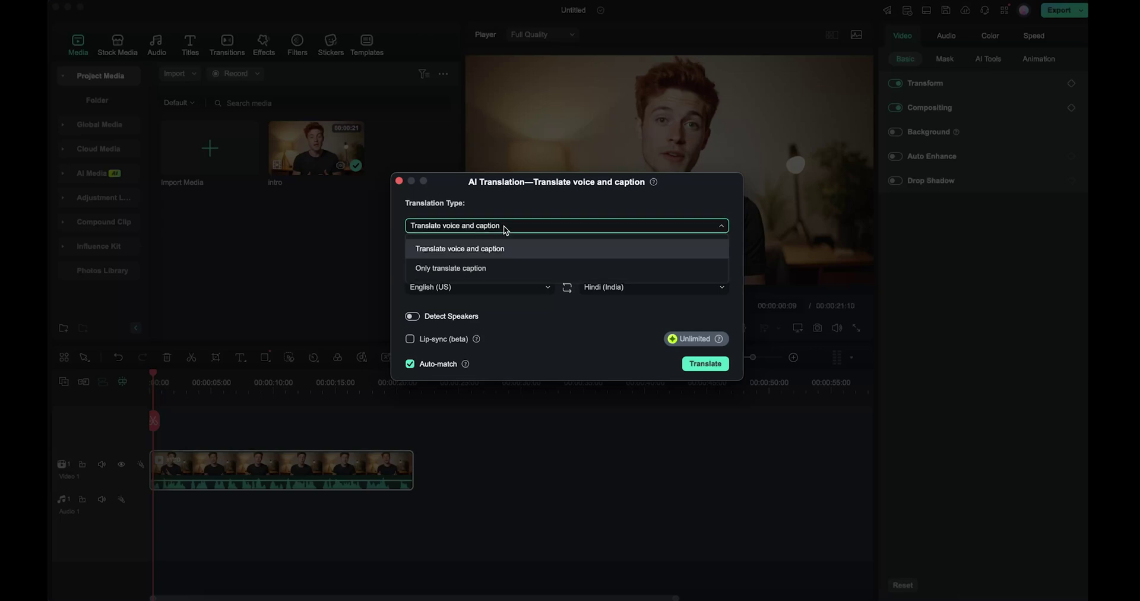
pyautogui.click(478, 253)
pyautogui.click(501, 290)
pyautogui.click(459, 308)
pyautogui.click(615, 288)
pyautogui.click(613, 378)
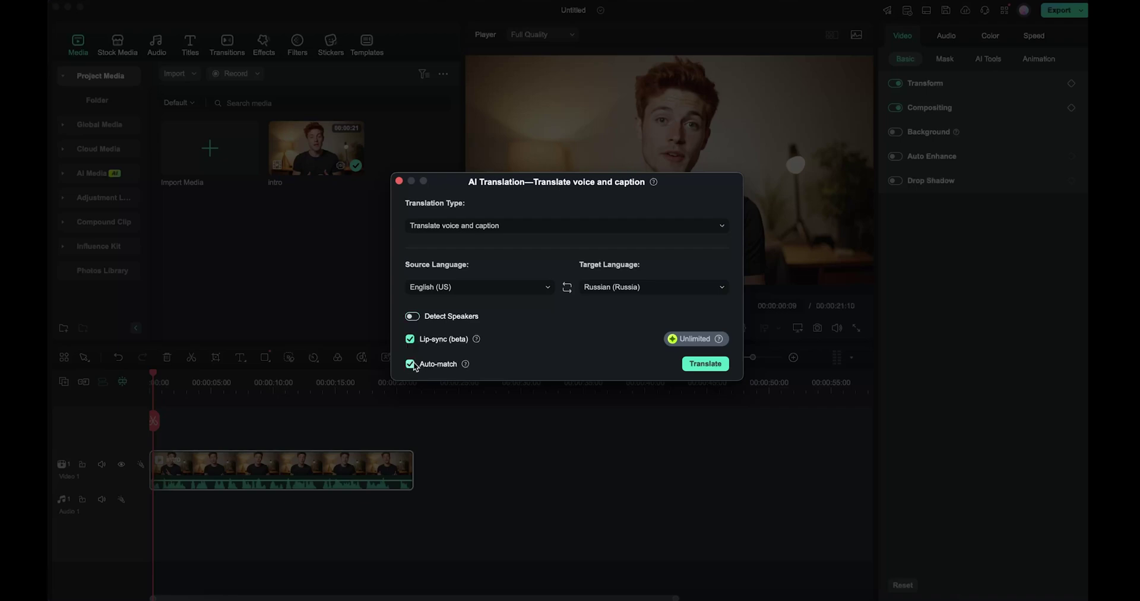
pyautogui.click(705, 364)
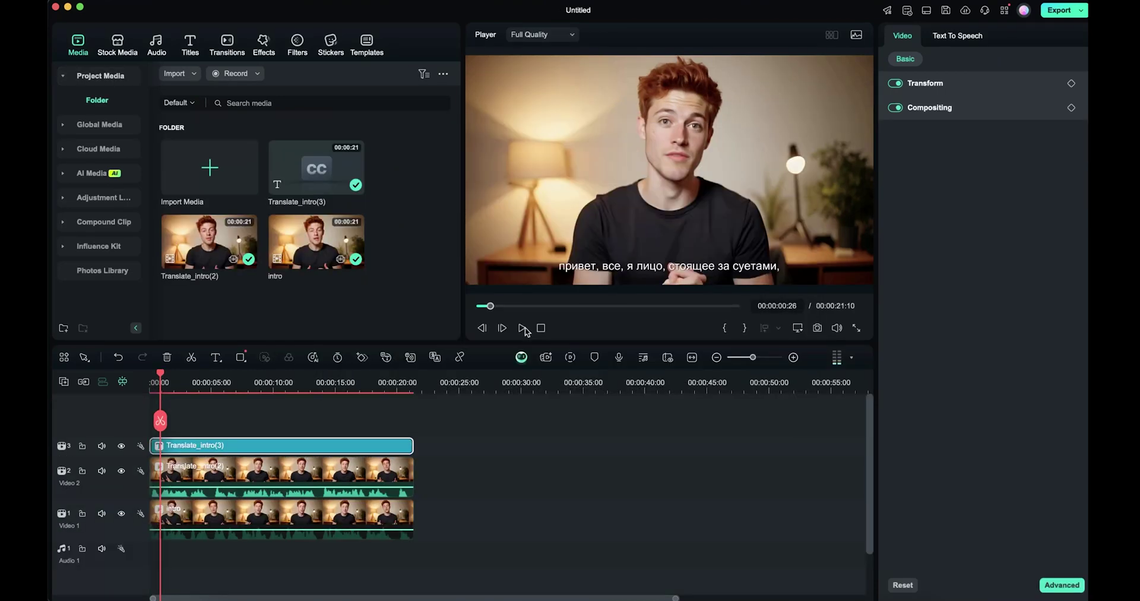
# - Play back the translated intro clip in the editor
pyautogui.click(523, 327)
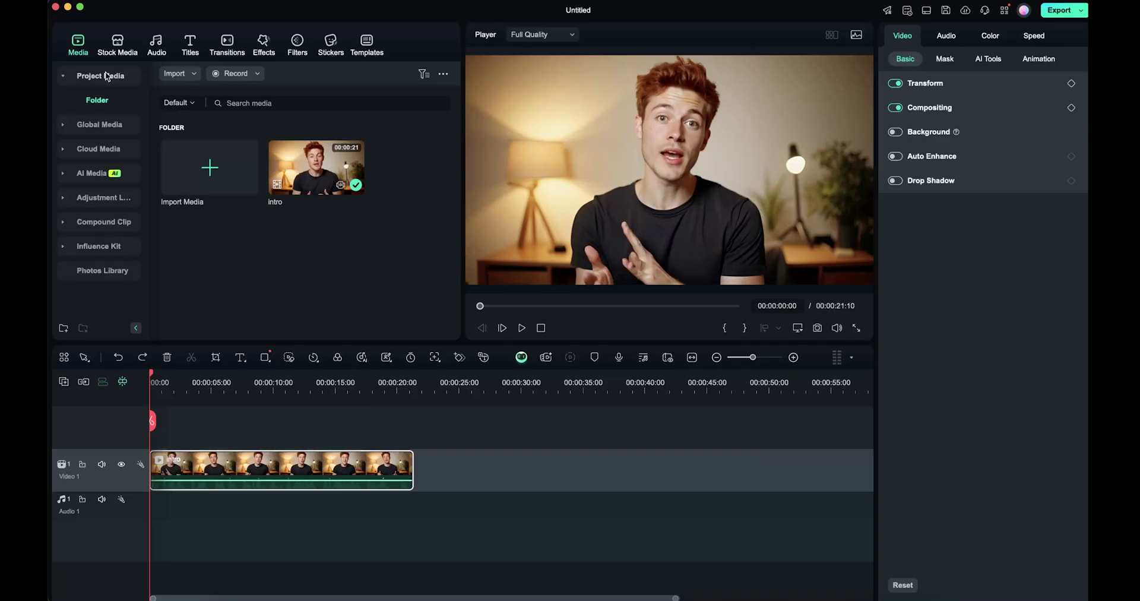
# - Open AI Sound Effect, generate Mouse Click sound effects, and preview one
pyautogui.click(154, 48)
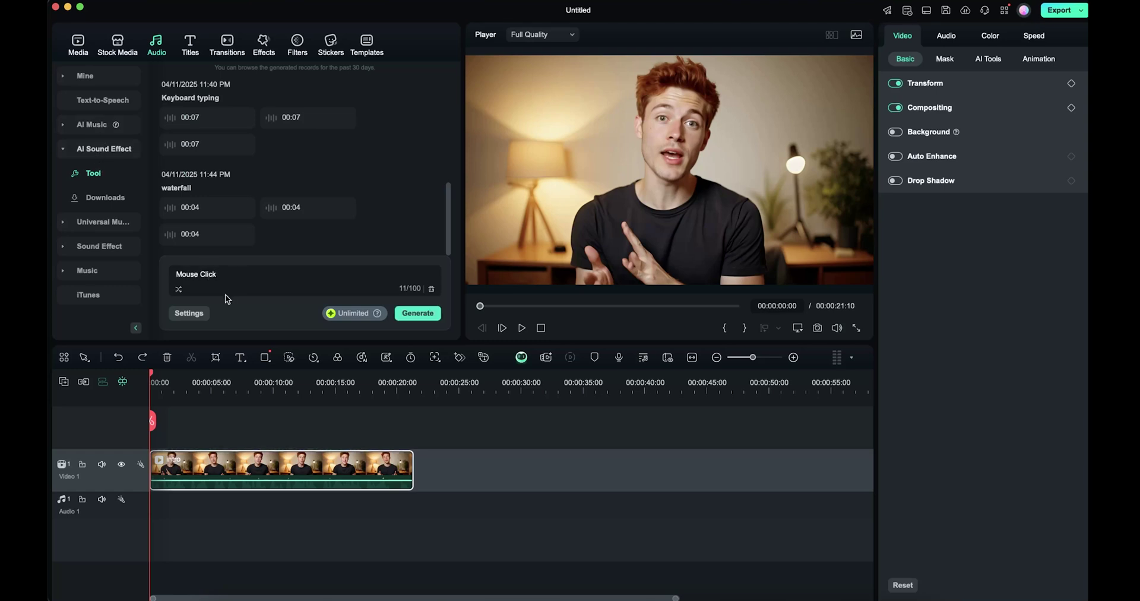
pyautogui.click(188, 313)
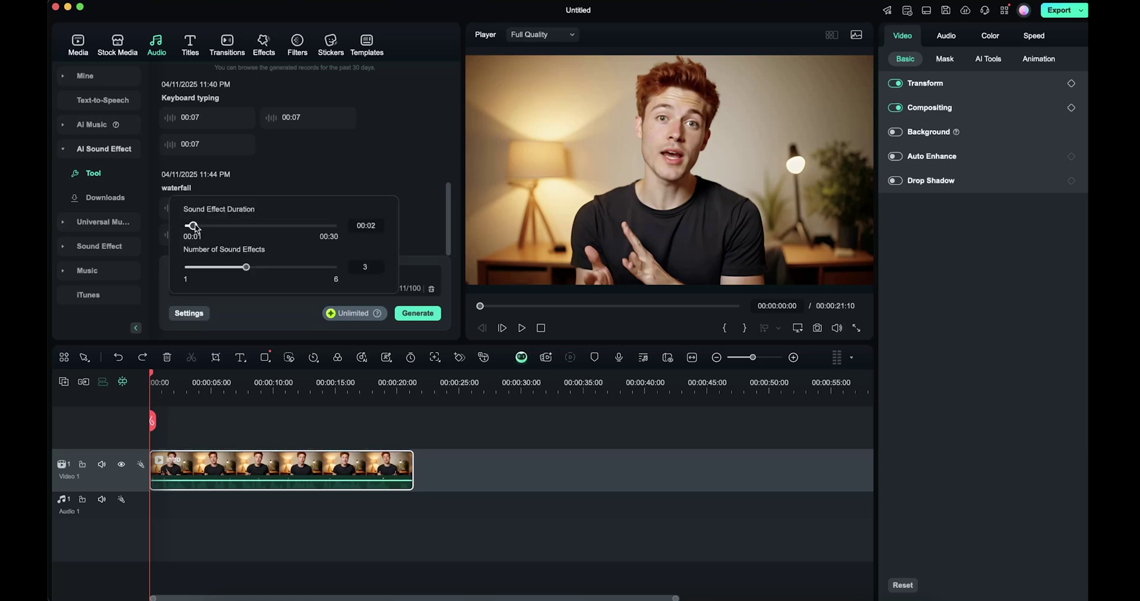
pyautogui.click(409, 314)
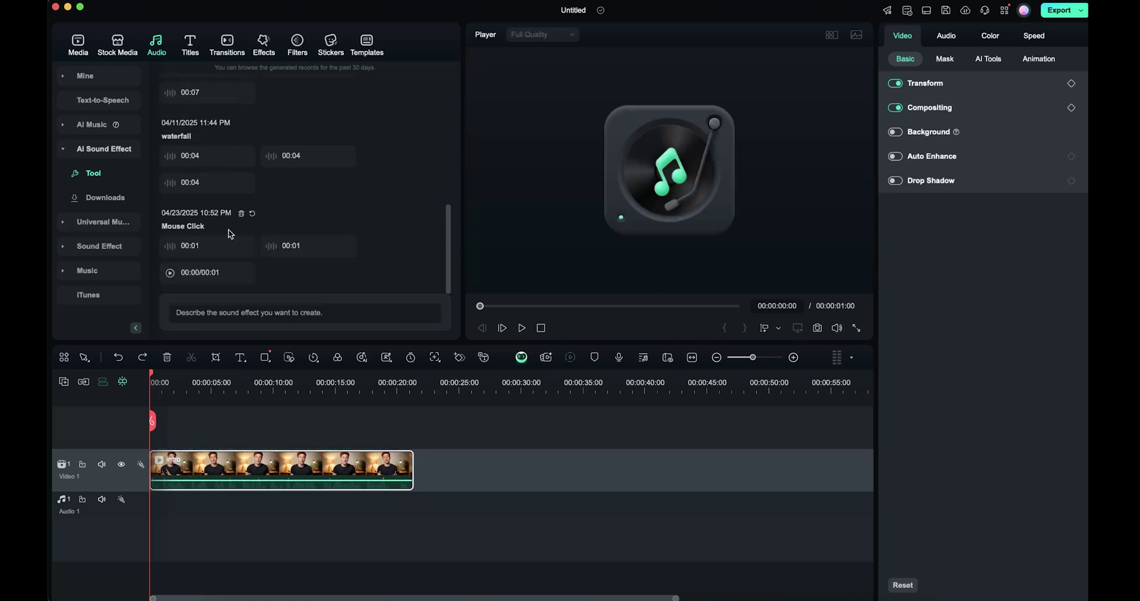
pyautogui.click(172, 248)
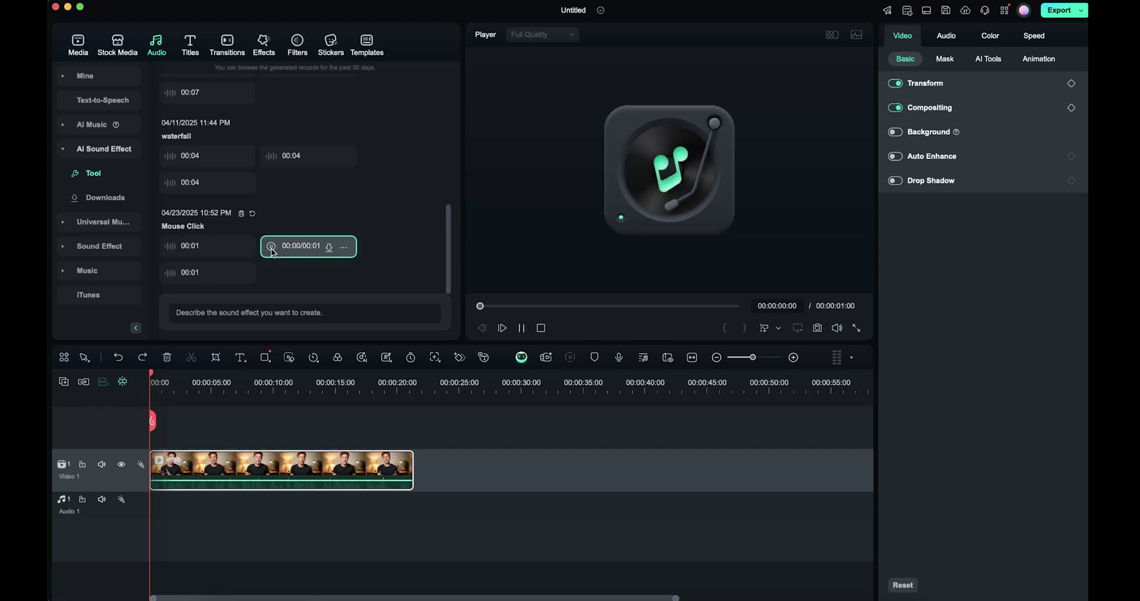
# - Generate a 5-second 'keyboard typing' sound effect and download it to the library
pyautogui.click(248, 312)
pyautogui.write('key')
pyautogui.click(213, 315)
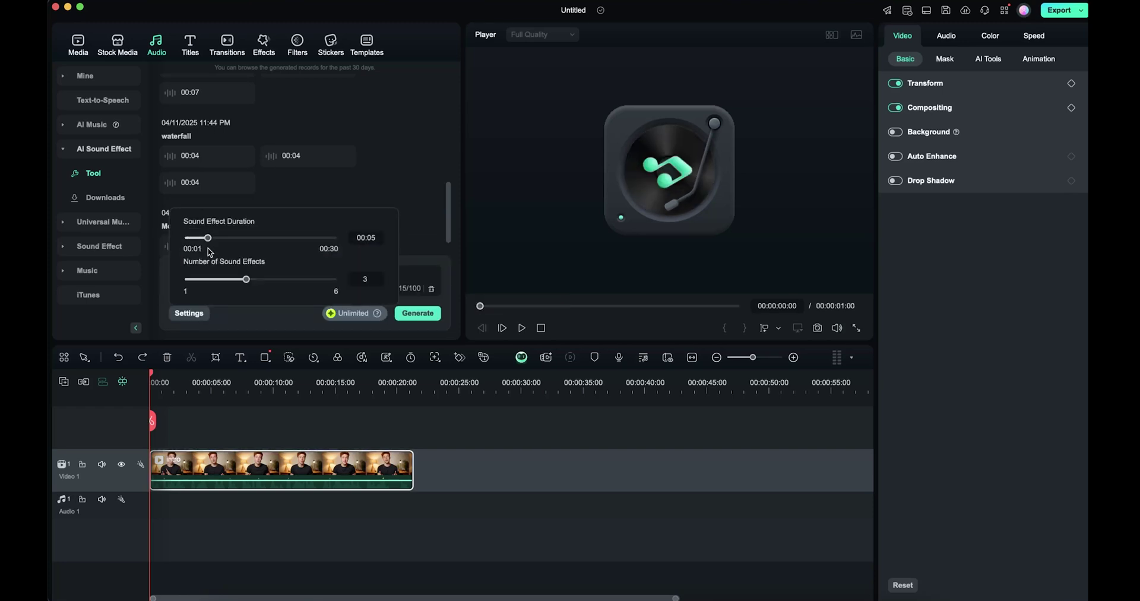
pyautogui.click(409, 315)
pyautogui.click(171, 209)
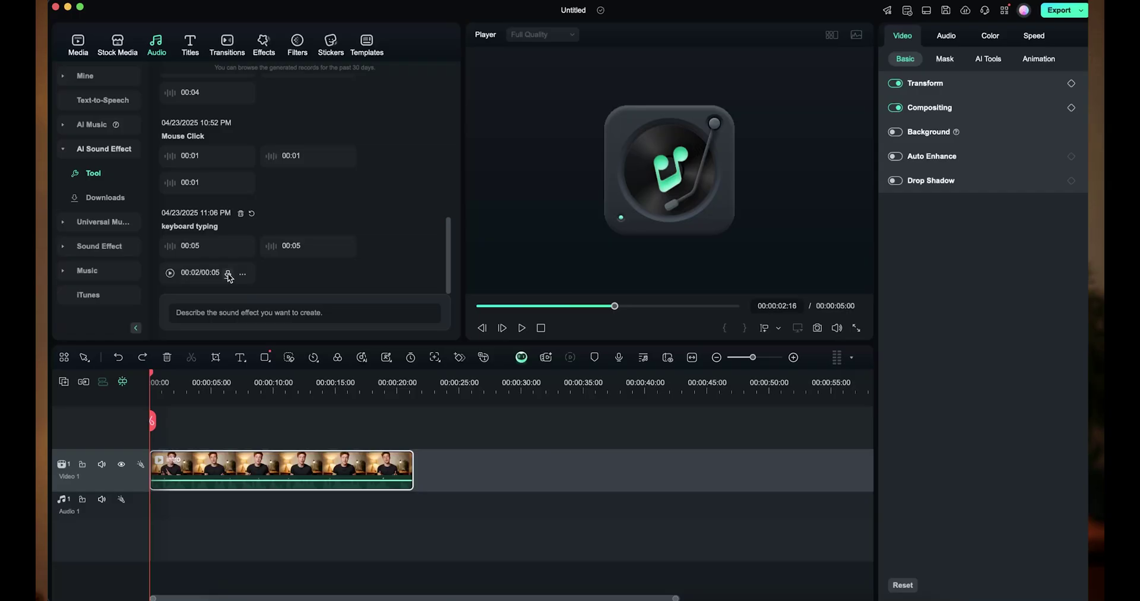
pyautogui.click(228, 273)
pyautogui.click(435, 104)
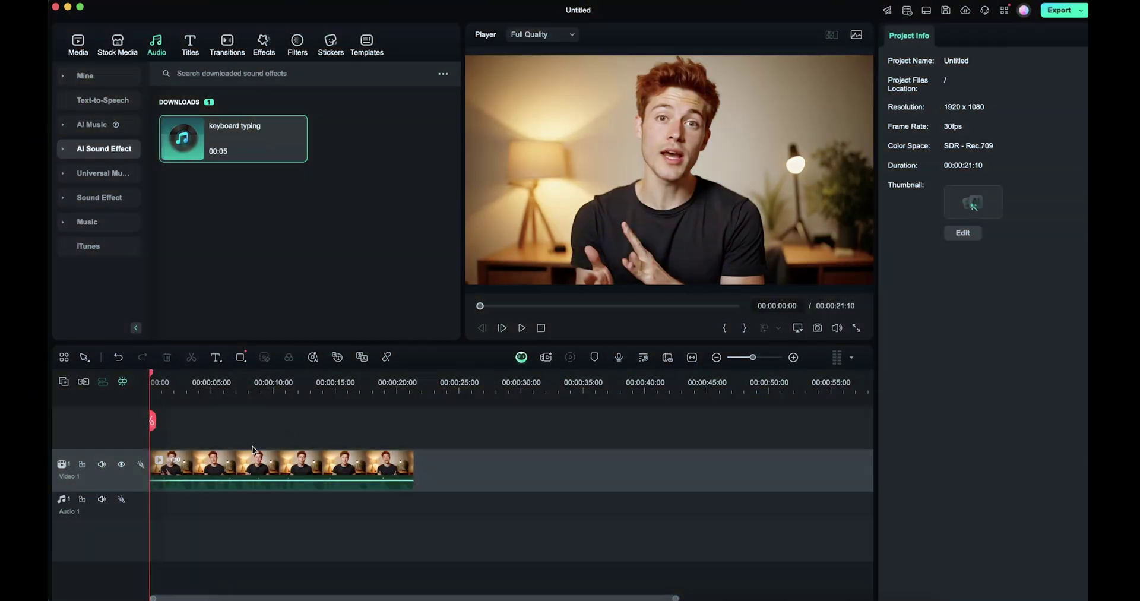
# - Generate Smart BGM for the intro clip, lower its volume slightly, and play it back
pyautogui.click(232, 466)
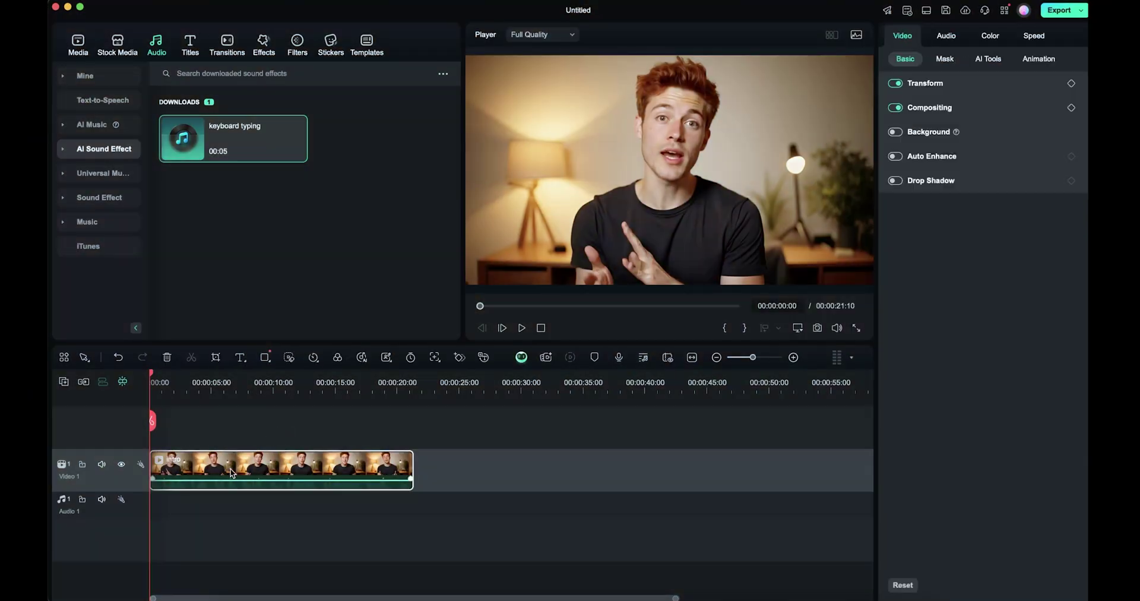
pyautogui.click(362, 358)
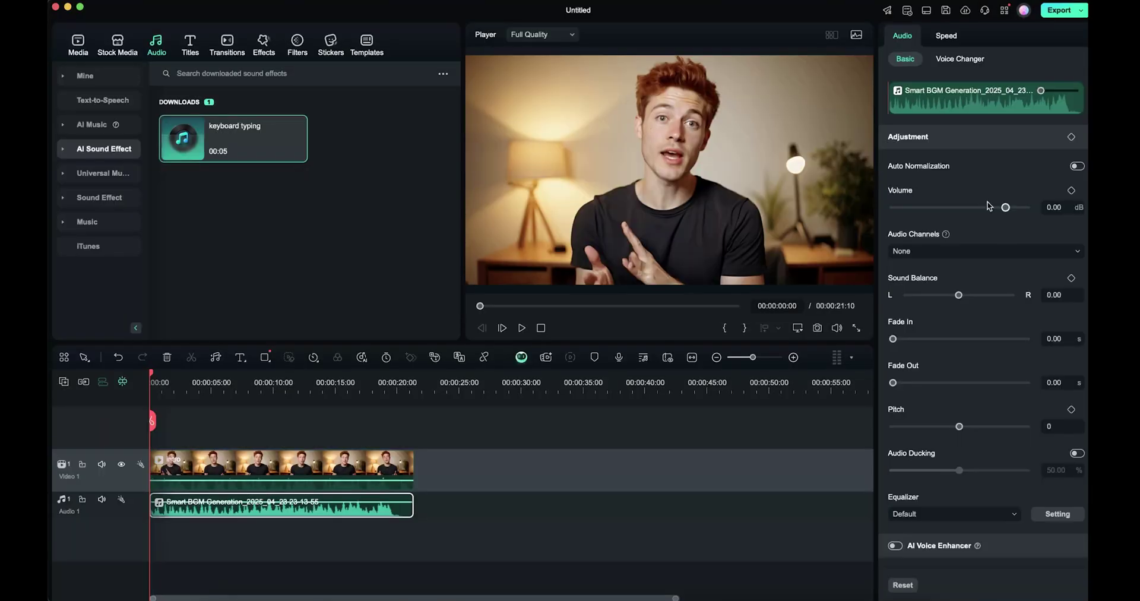
pyautogui.moveTo(1006, 207)
pyautogui.mouseDown()
pyautogui.moveTo(954, 208)
pyautogui.moveTo(993, 210)
pyautogui.mouseUp()
pyautogui.press('space')
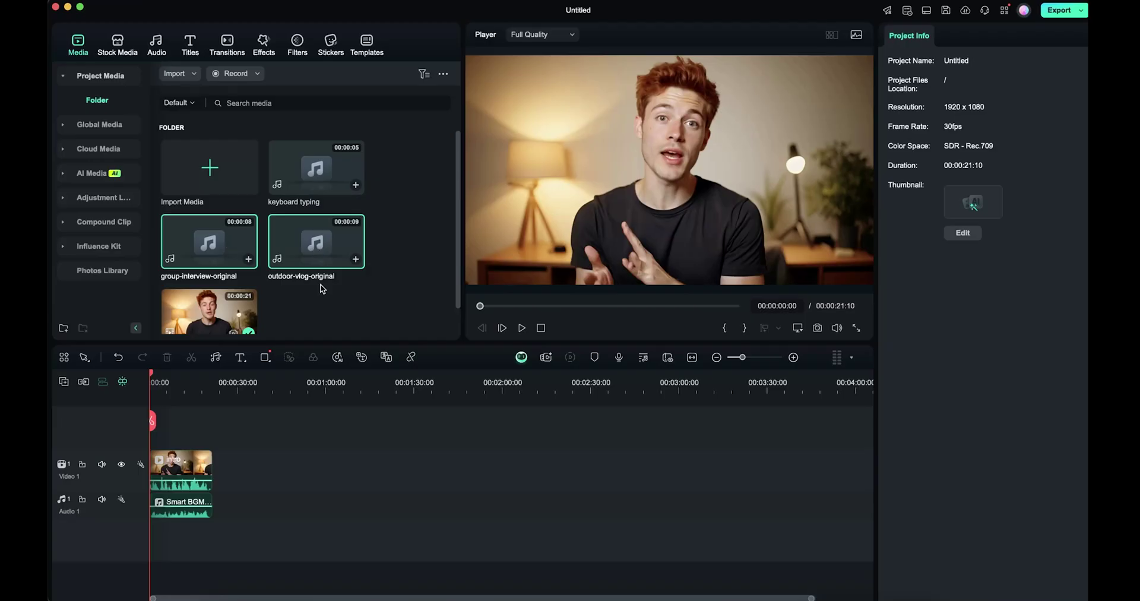
# - Drag group-interview-original and outdoor-vlog-original together onto Audio track 1
pyautogui.moveTo(236, 242); pyautogui.dragTo(283, 475)
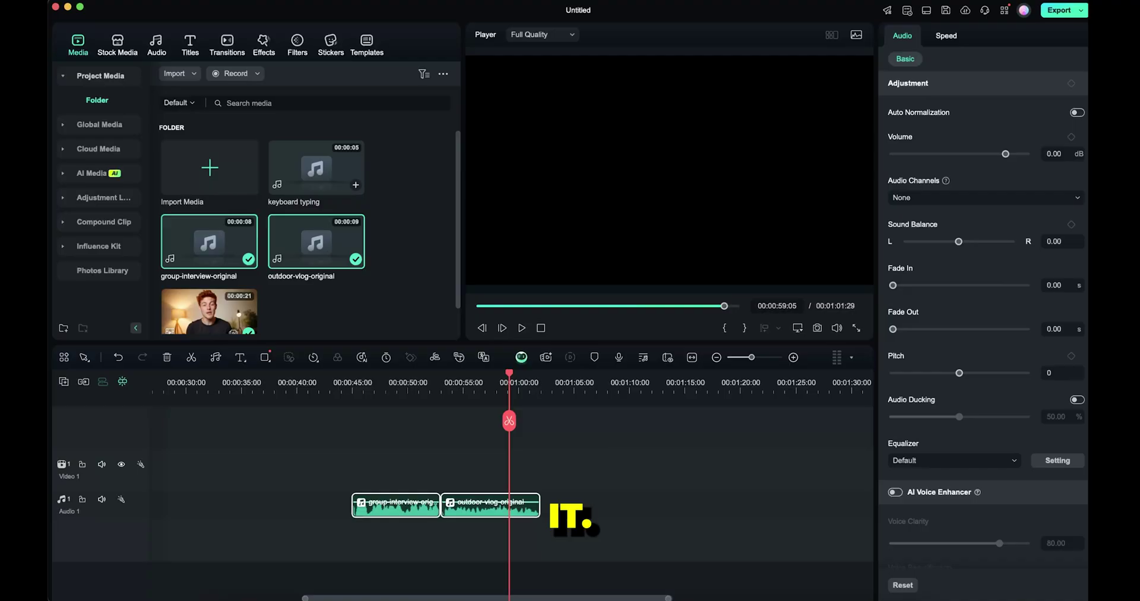
# - Select the group-interview-original clip on Audio 1 to show its audio properties
pyautogui.click(396, 509)
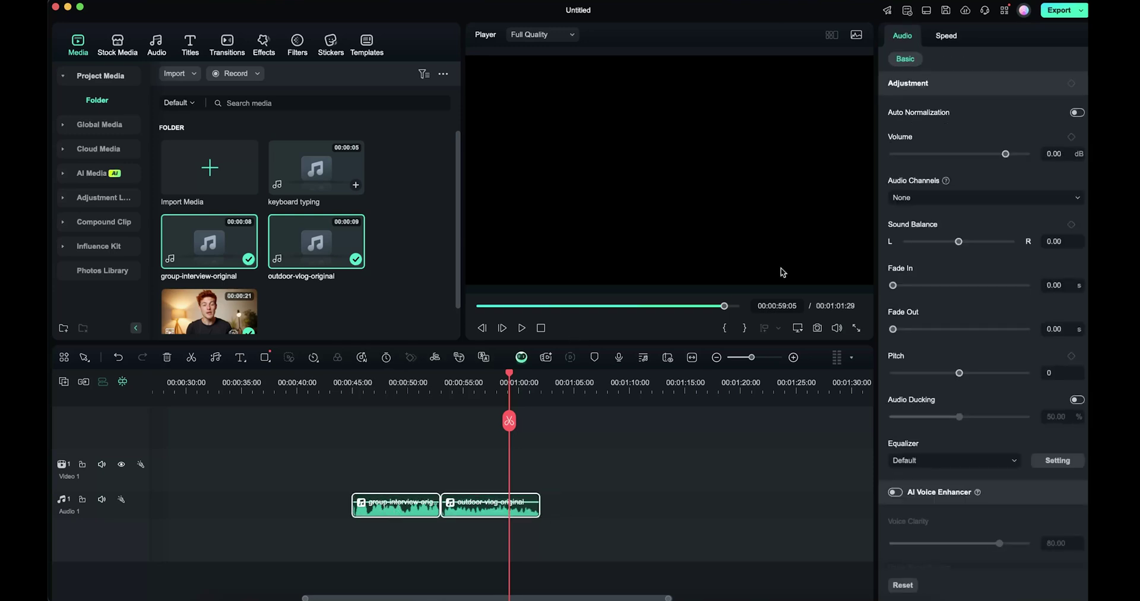
# - Enable AI Voice Enhancer on the interview audio and play it back from about 45 seconds
pyautogui.scroll(-10, 944, 129)
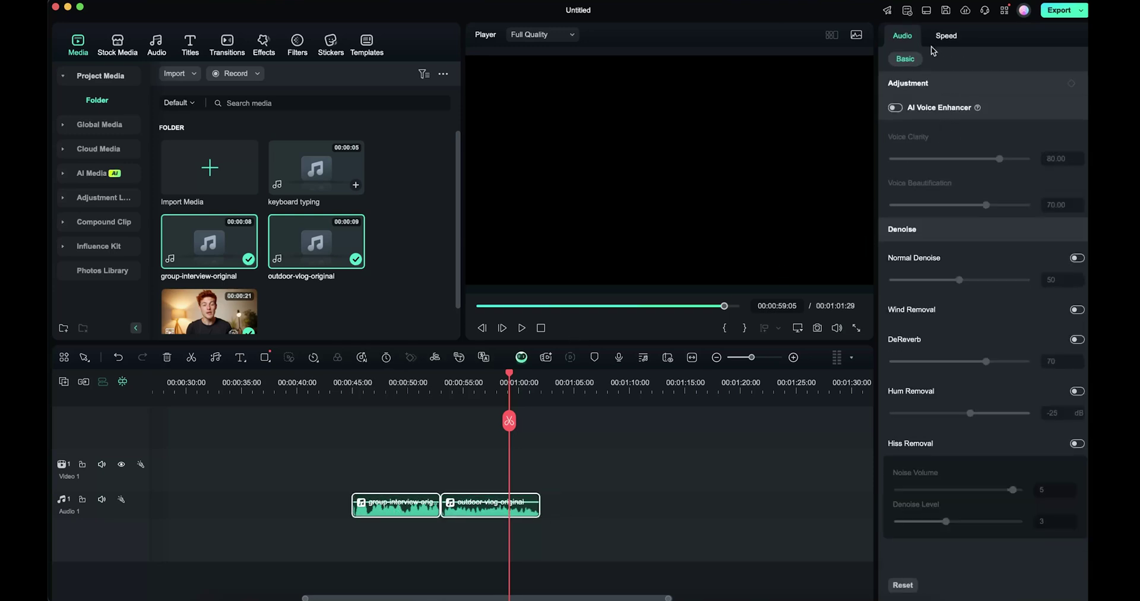
pyautogui.click(898, 109)
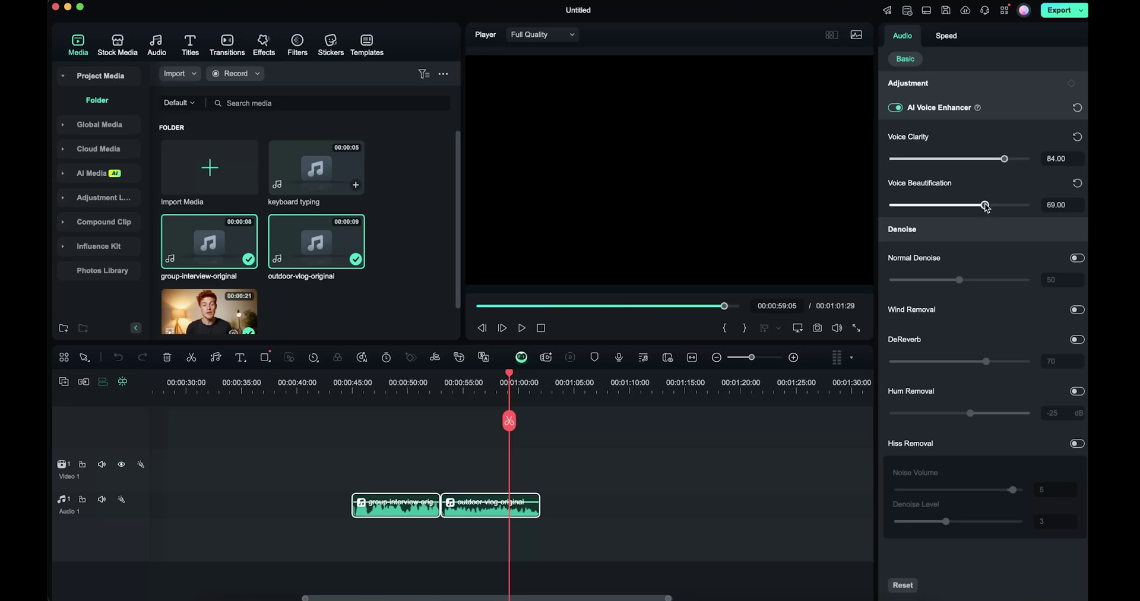
pyautogui.click(354, 383)
pyautogui.press('space')
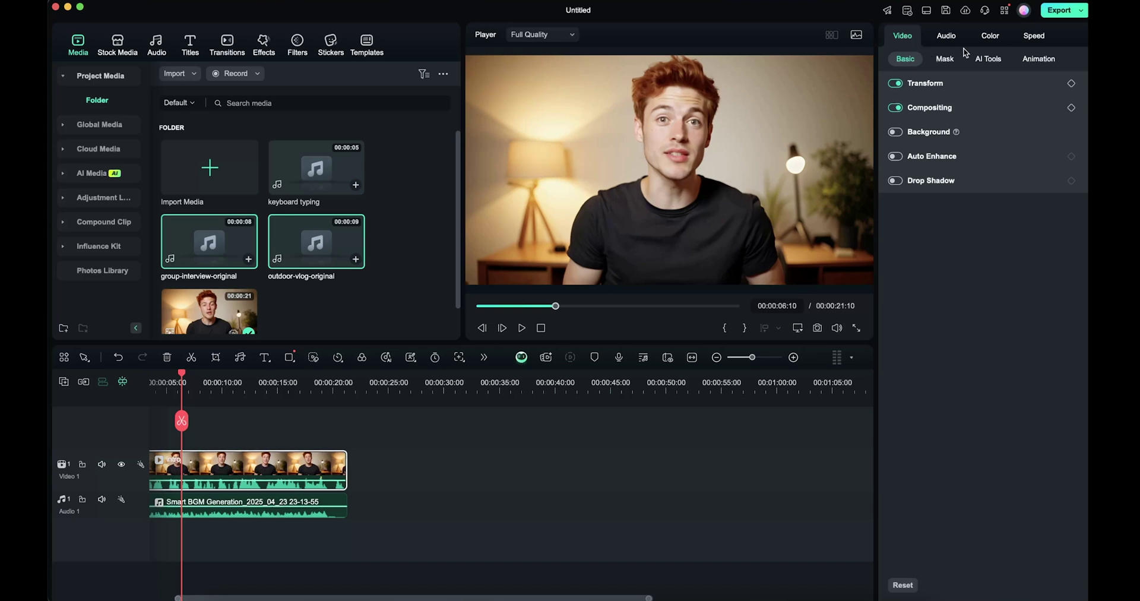
# - Generate an AI Video Enhancer upscaled version of the intro clip
pyautogui.click(988, 59)
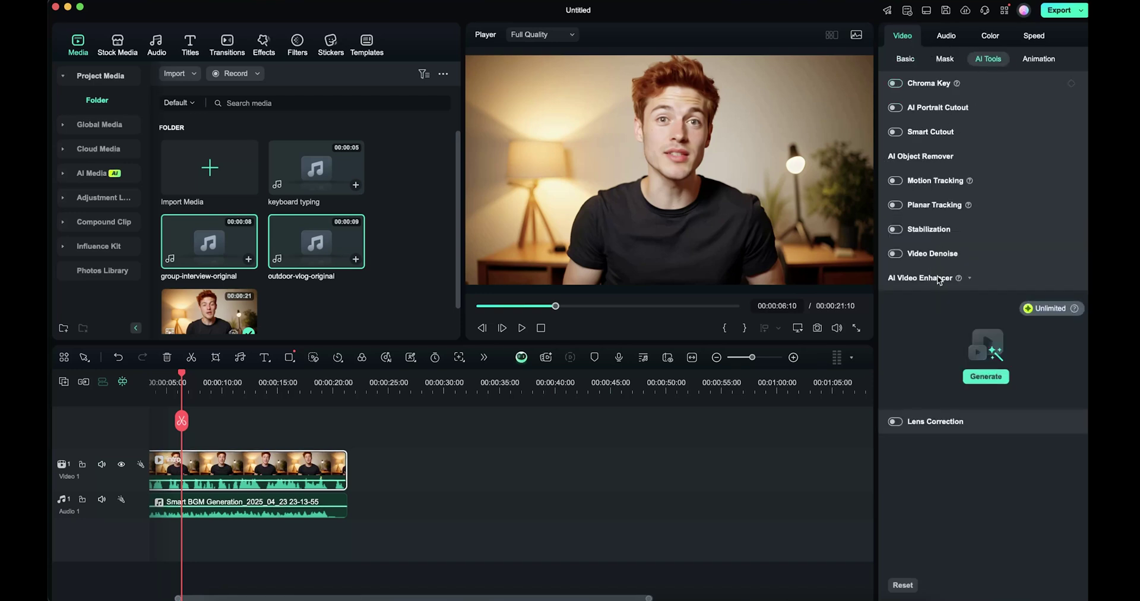
pyautogui.click(969, 372)
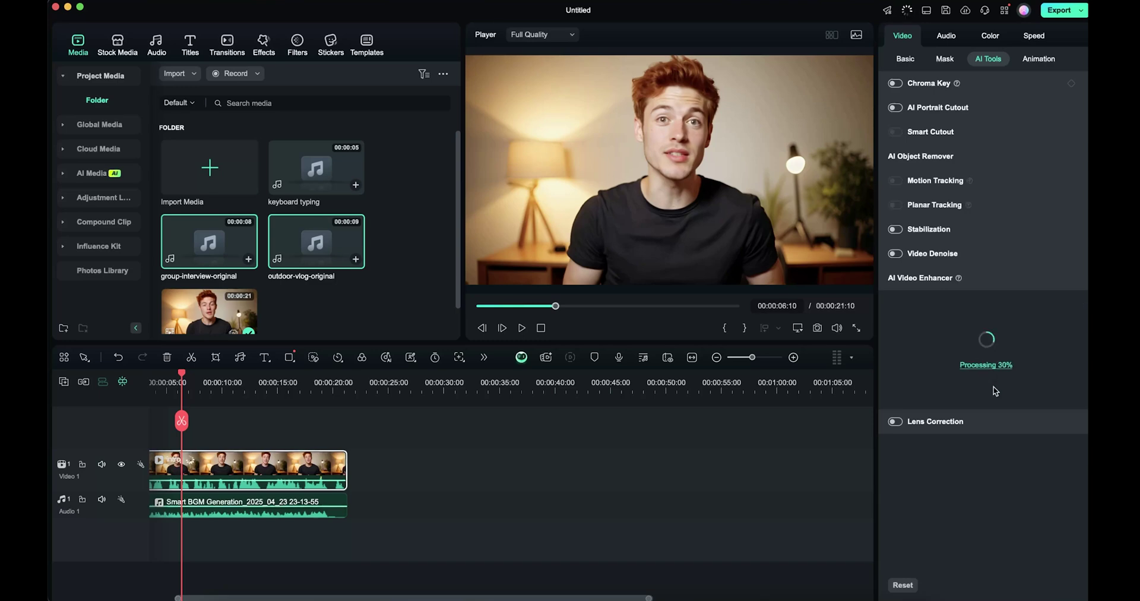
pyautogui.click(419, 397)
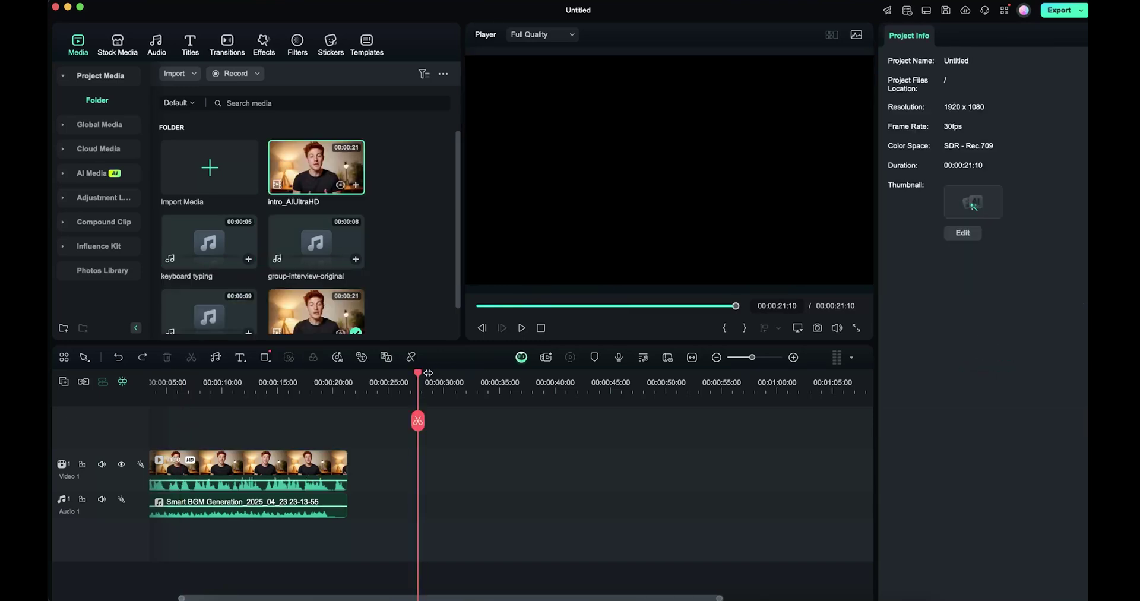
# - Select the new intro_AIUltraHD clip and scrub through it to preview the enhancement
pyautogui.click(370, 378)
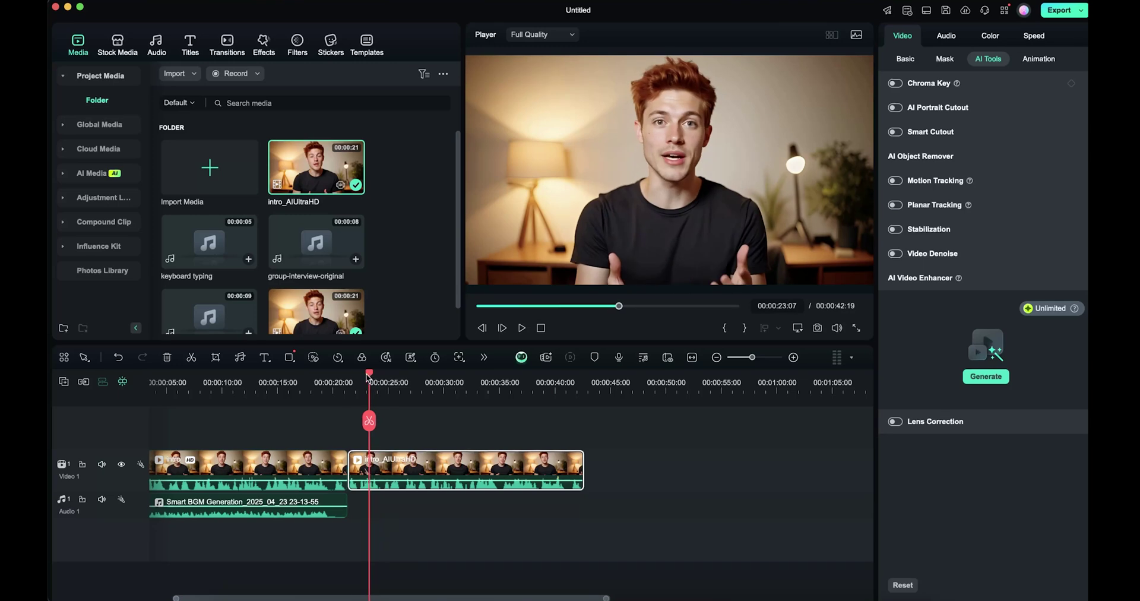
pyautogui.moveTo(369, 377); pyautogui.dragTo(340, 383)
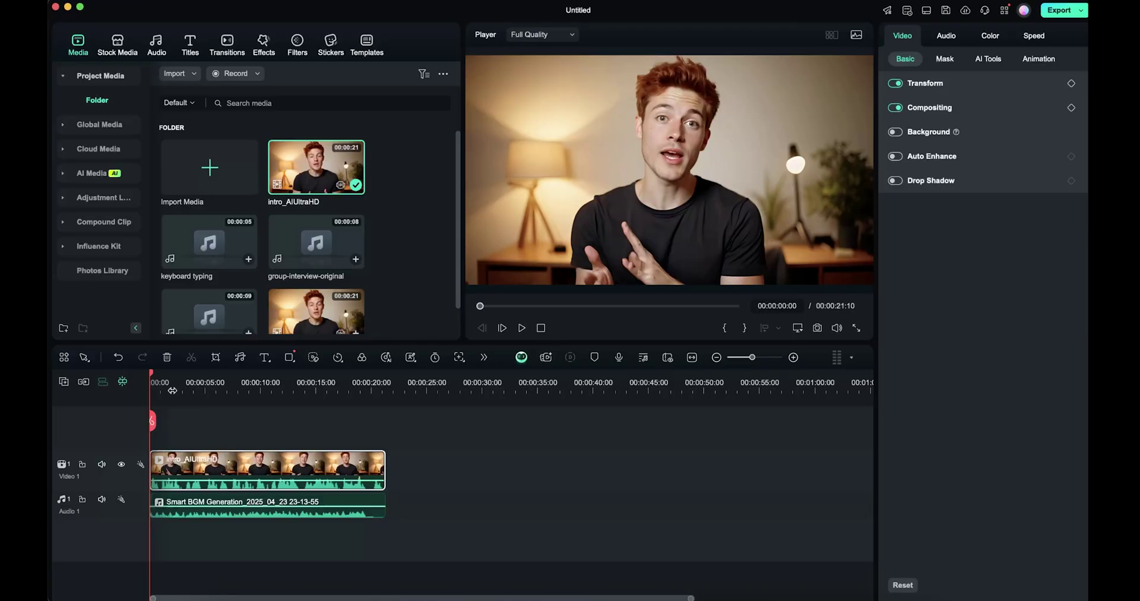
pyautogui.moveTo(152, 376); pyautogui.dragTo(168, 380)
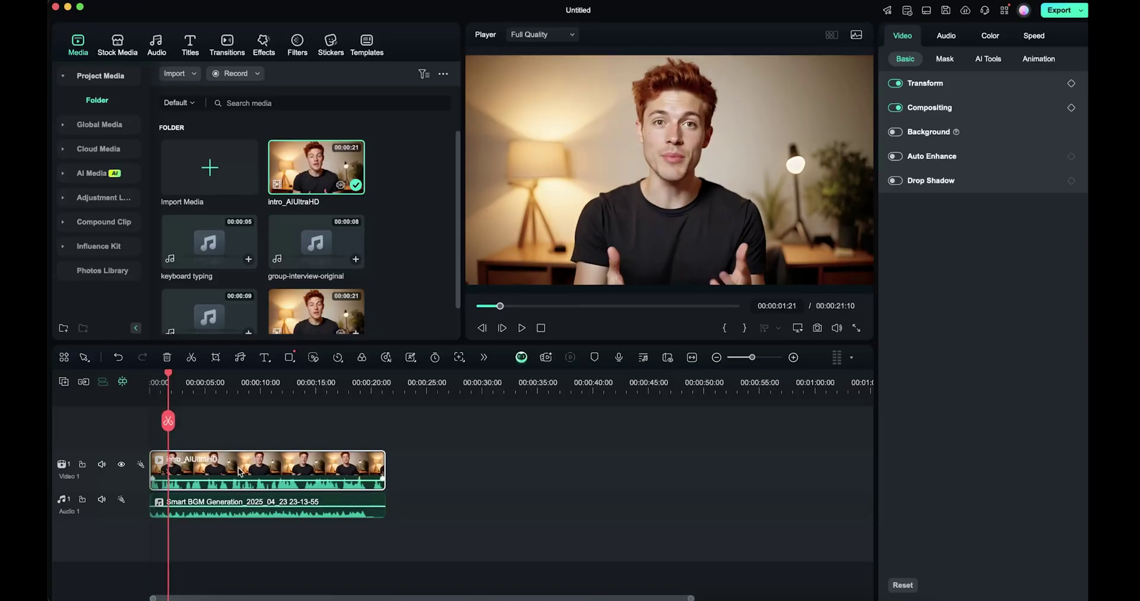
pyautogui.click(985, 59)
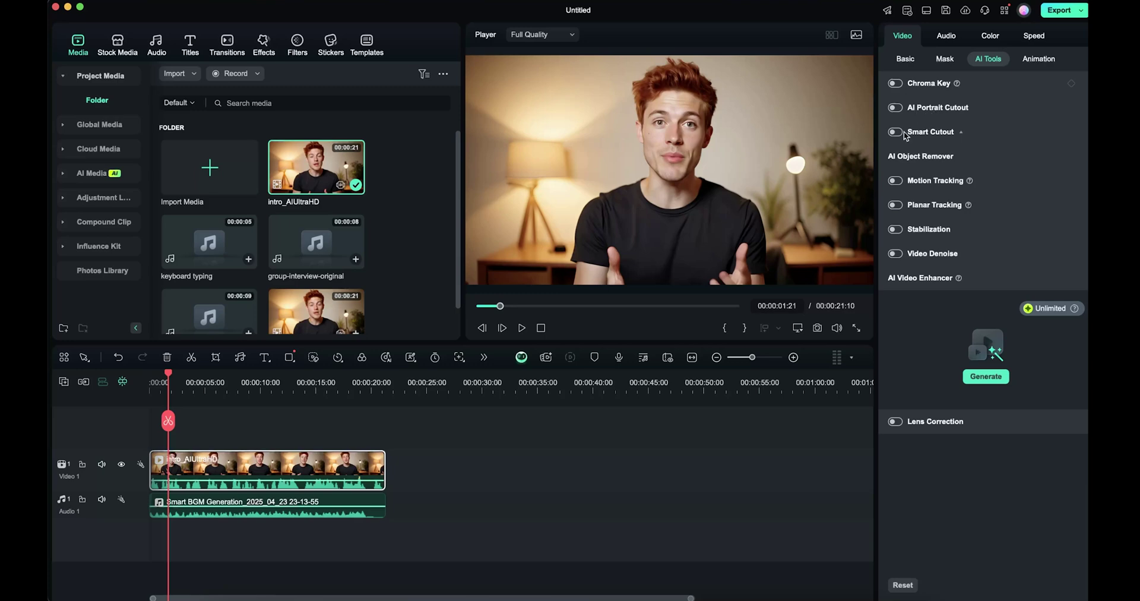
# - Turn on AI Portrait Cutout to remove the presenter's background, and preview it around 10 seconds
pyautogui.click(895, 108)
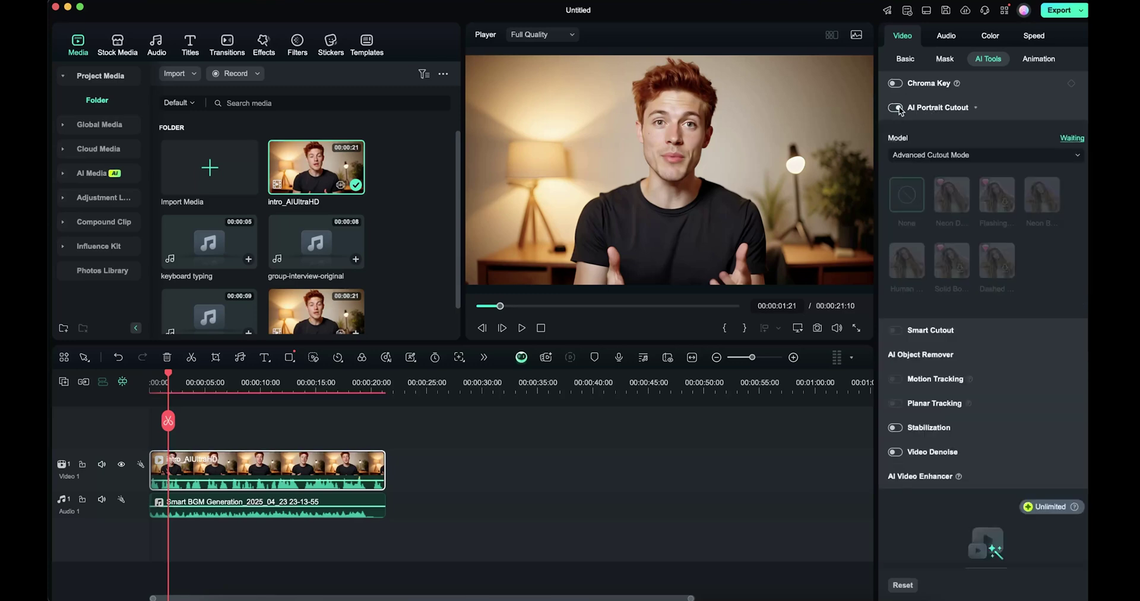
pyautogui.click(244, 392)
pyautogui.press('space')
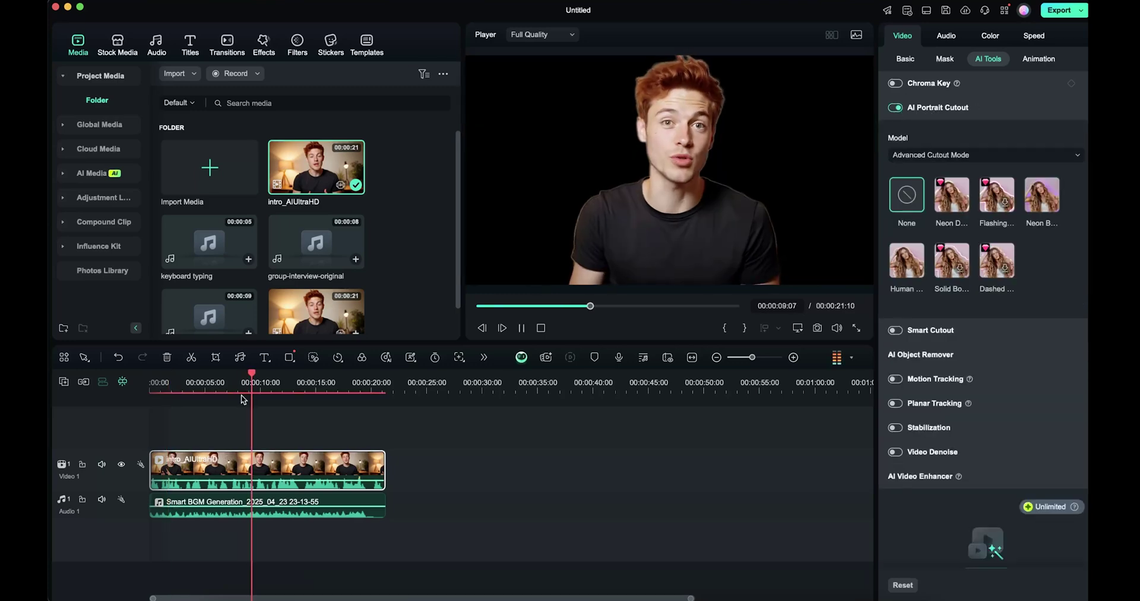
pyautogui.press('space')
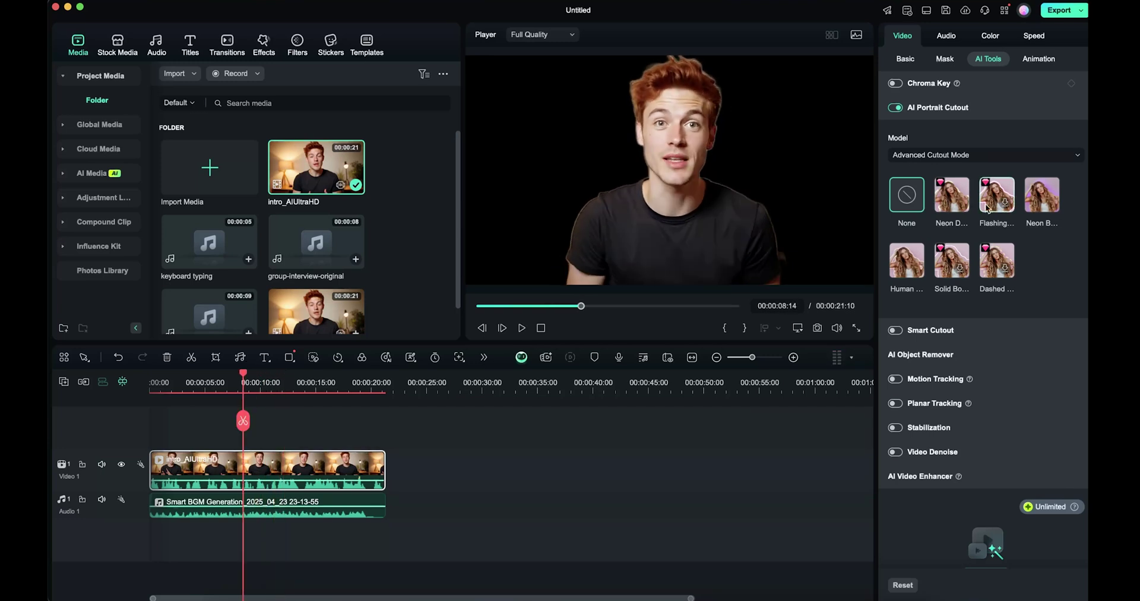
# - Apply the Human outline preset, then make it thinner and raise its blur
pyautogui.click(906, 259)
pyautogui.moveTo(958, 336); pyautogui.dragTo(918, 335)
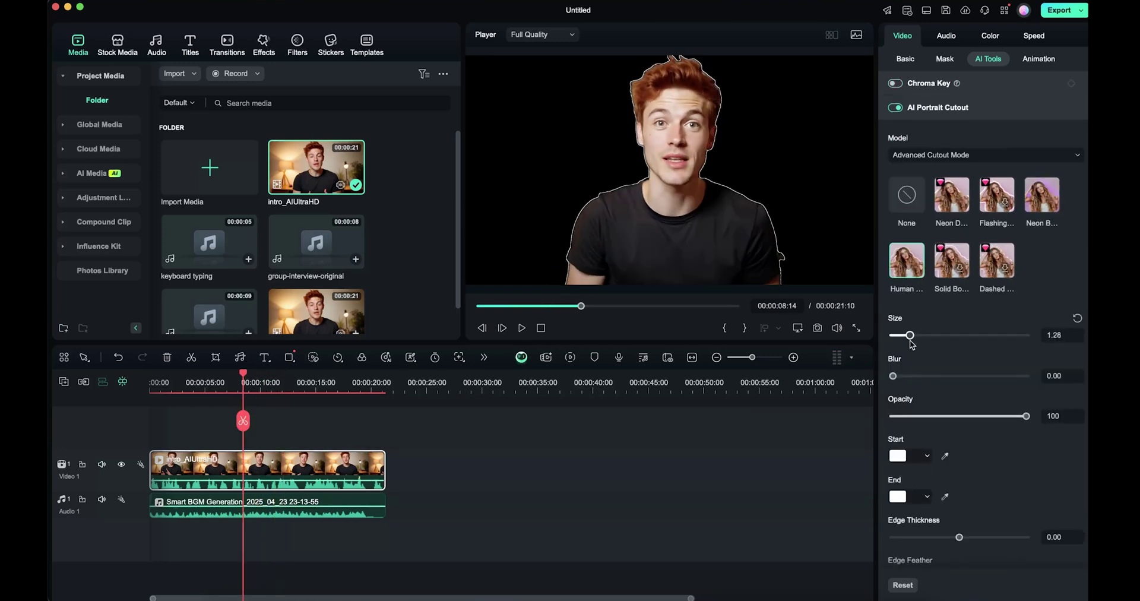
pyautogui.moveTo(892, 376); pyautogui.dragTo(966, 376)
pyautogui.moveTo(918, 335)
pyautogui.mouseDown()
pyautogui.moveTo(934, 335)
pyautogui.moveTo(912, 336)
pyautogui.mouseUp()
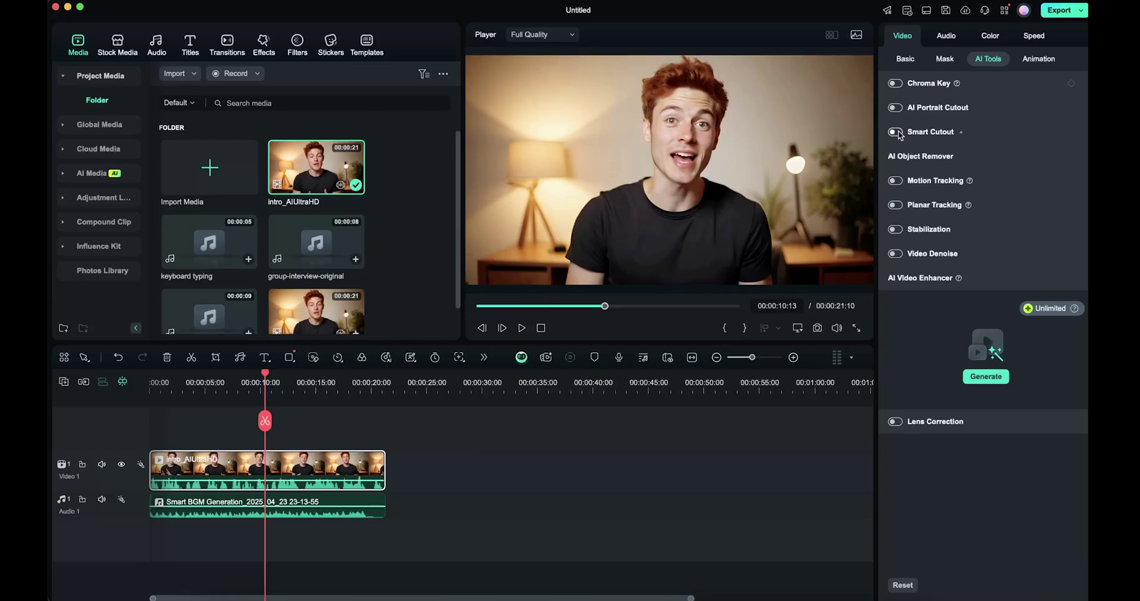
pyautogui.click(896, 132)
# - Brush a Smart Cutout mask over the presenter, feather its edge slightly, track the whole clip, and save
pyautogui.click(985, 190)
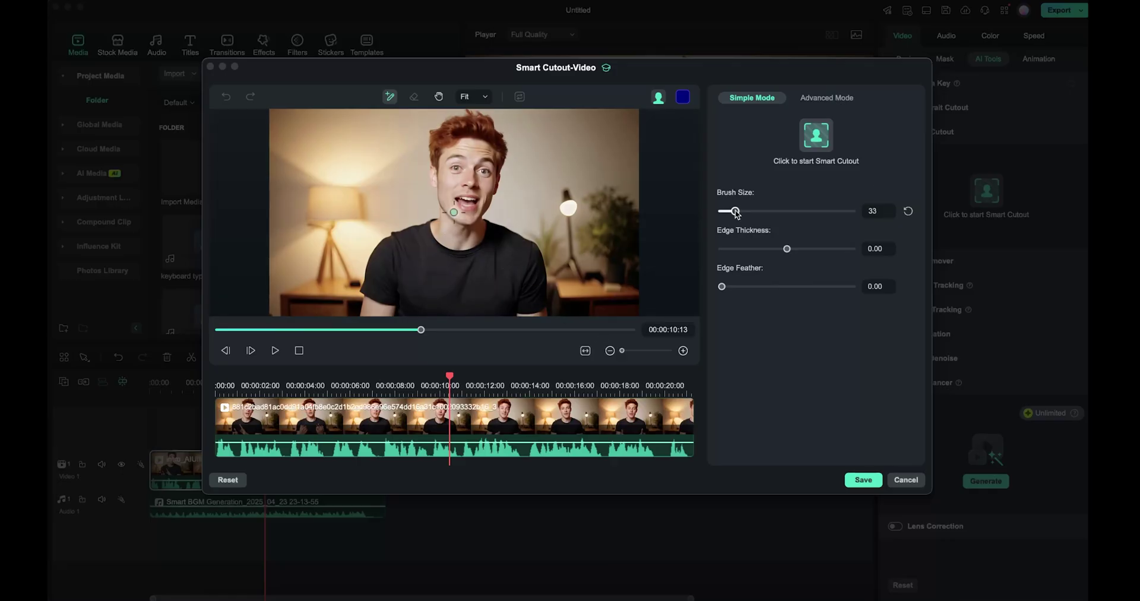
pyautogui.moveTo(409, 273); pyautogui.dragTo(410, 272)
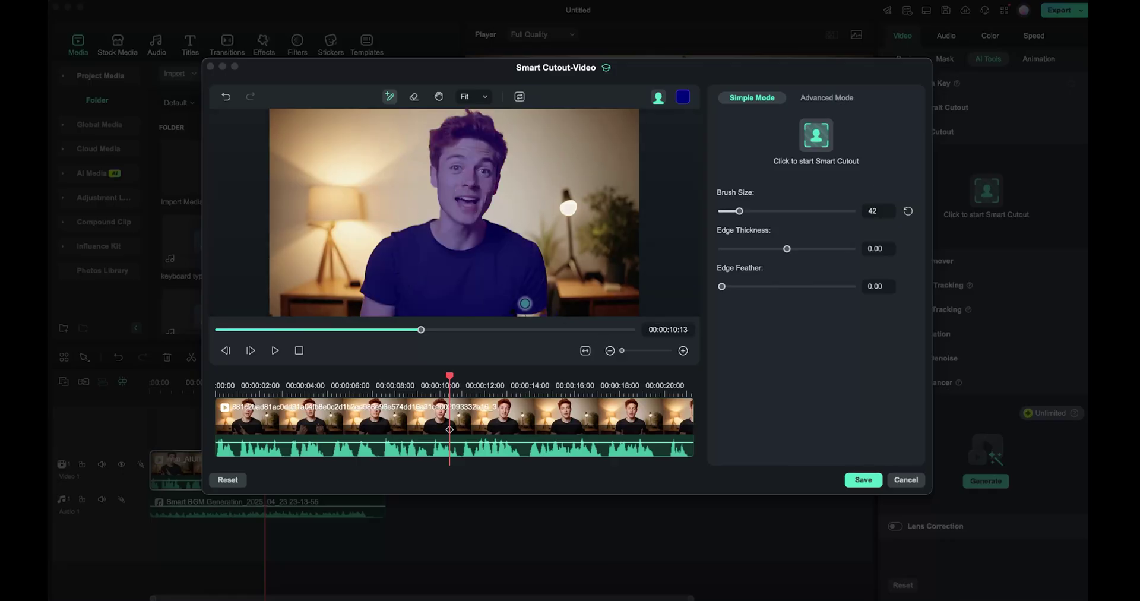
pyautogui.moveTo(722, 286); pyautogui.dragTo(725, 286)
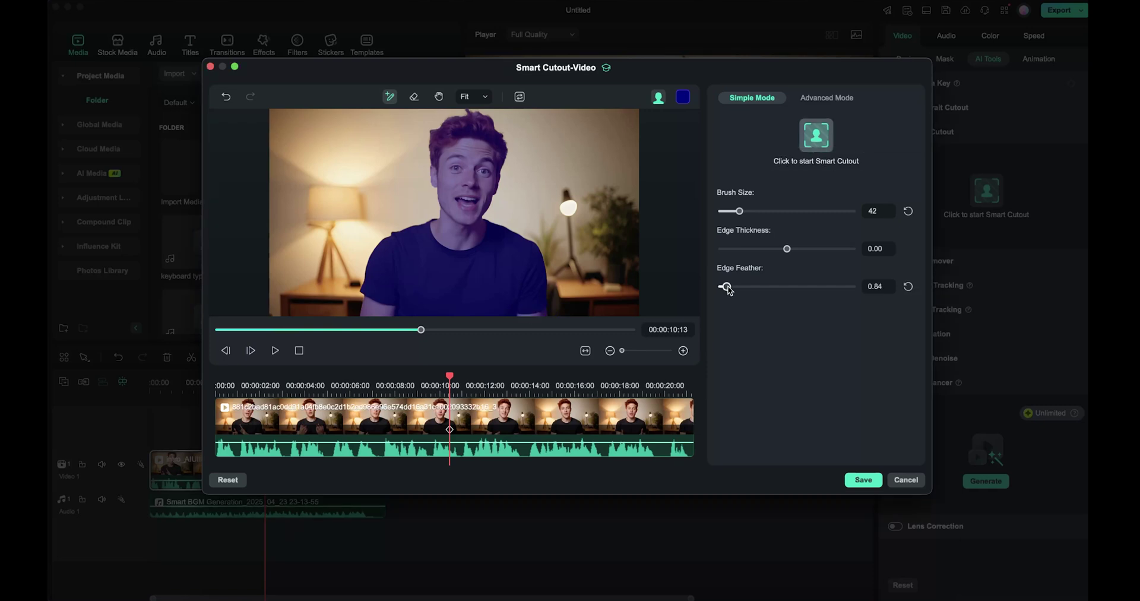
pyautogui.click(812, 149)
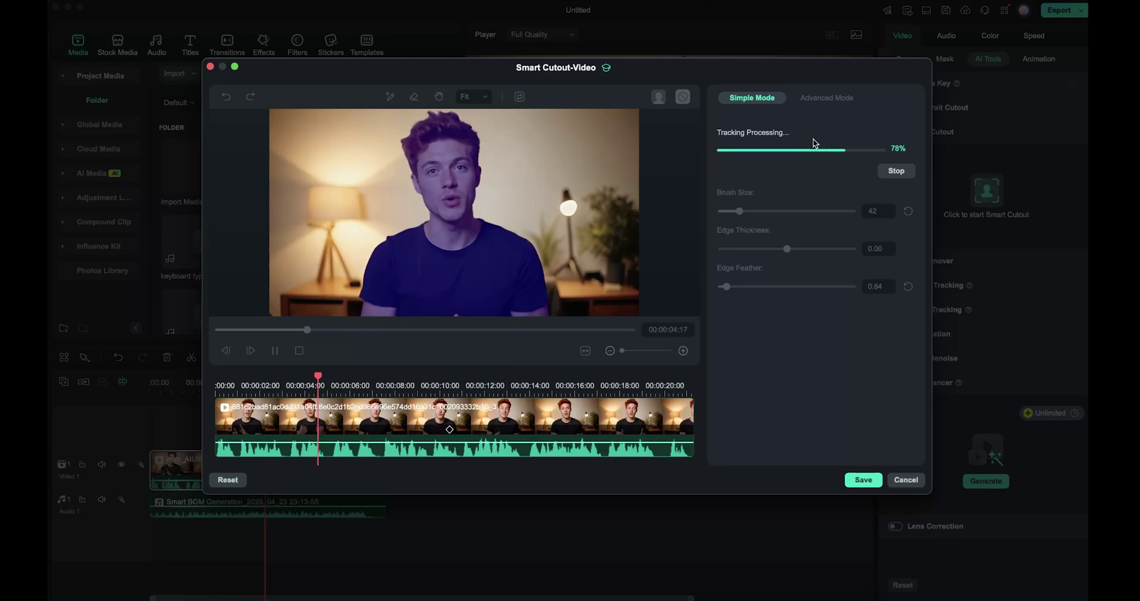
pyautogui.click(863, 480)
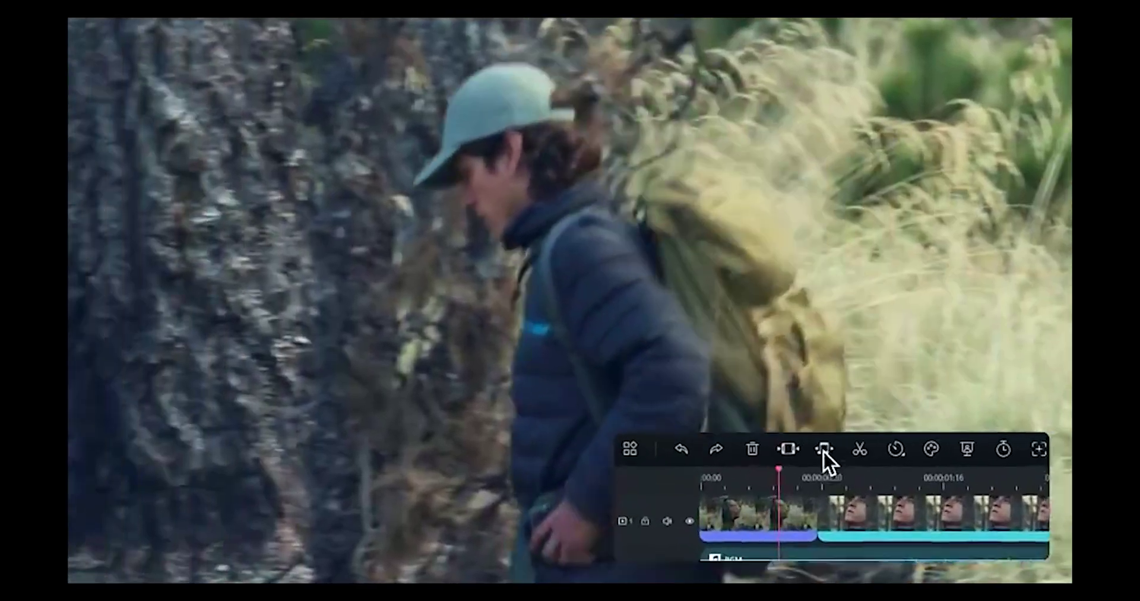
# - Stretch the BGM clip out toward 1:20, then pull it back to end with the video clip
pyautogui.click(823, 450)
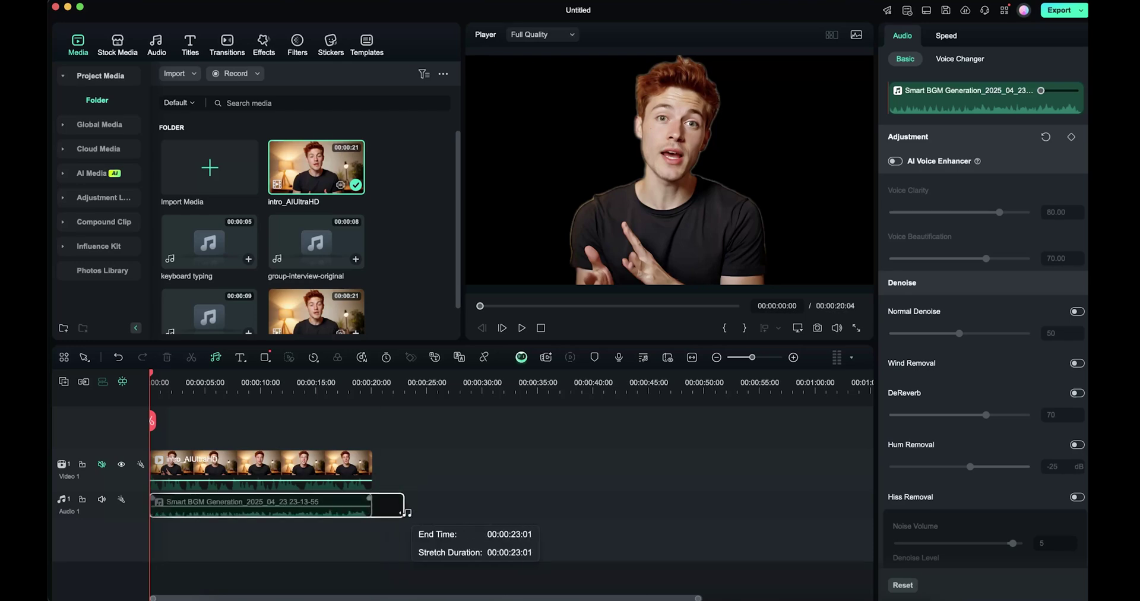
pyautogui.moveTo(802, 508)
pyautogui.mouseDown()
pyautogui.moveTo(880, 502)
pyautogui.moveTo(817, 504)
pyautogui.mouseUp()
pyautogui.hscroll(-5, 475, 410)
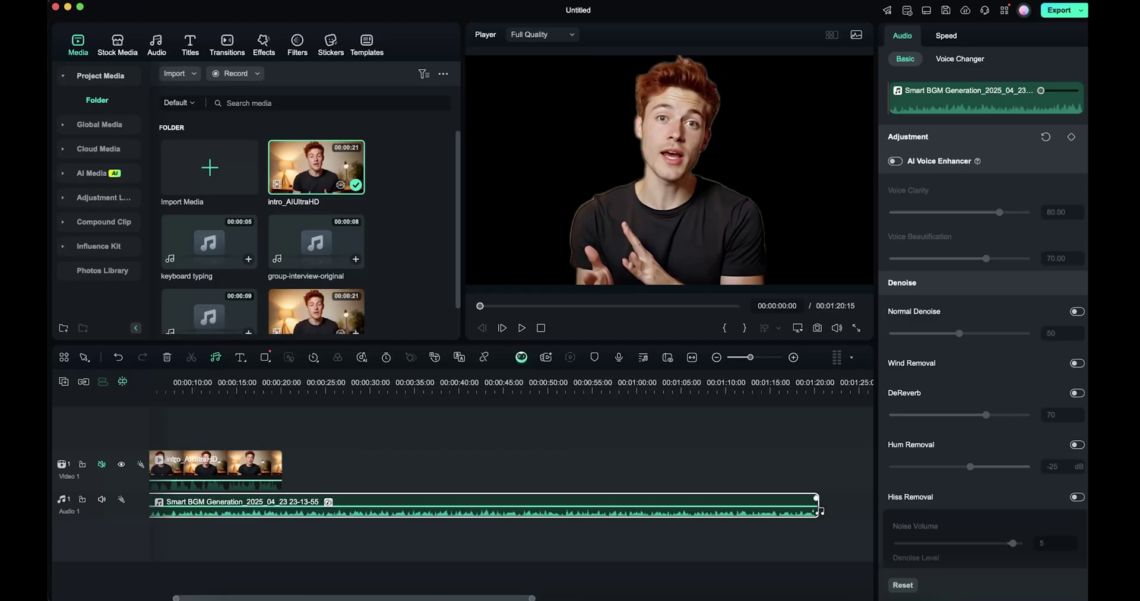
pyautogui.moveTo(819, 509); pyautogui.dragTo(803, 509)
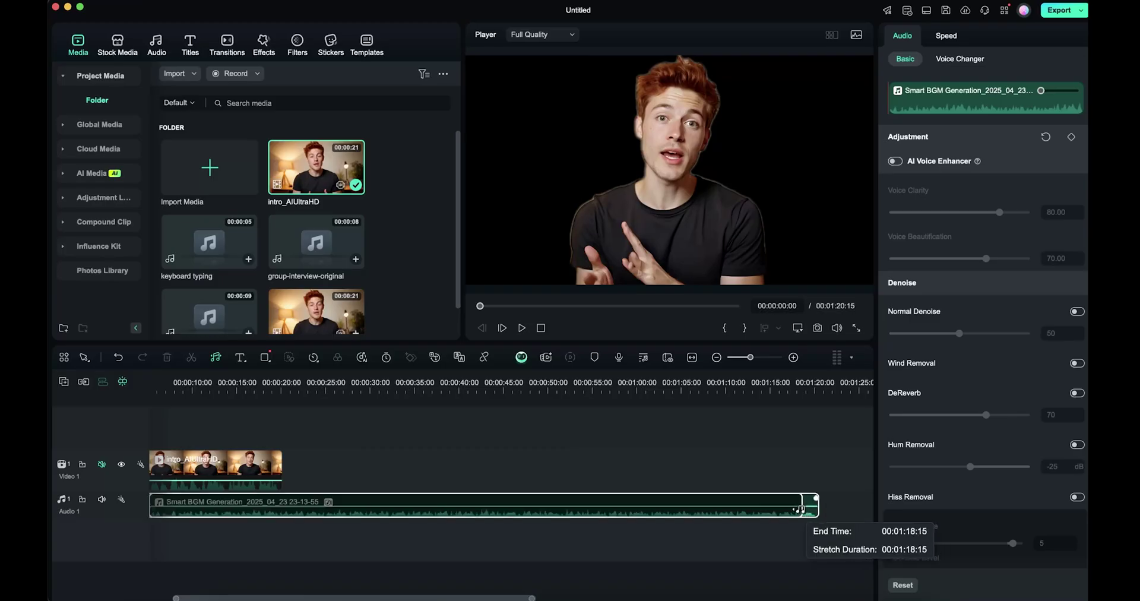
pyautogui.moveTo(427, 507); pyautogui.dragTo(280, 499)
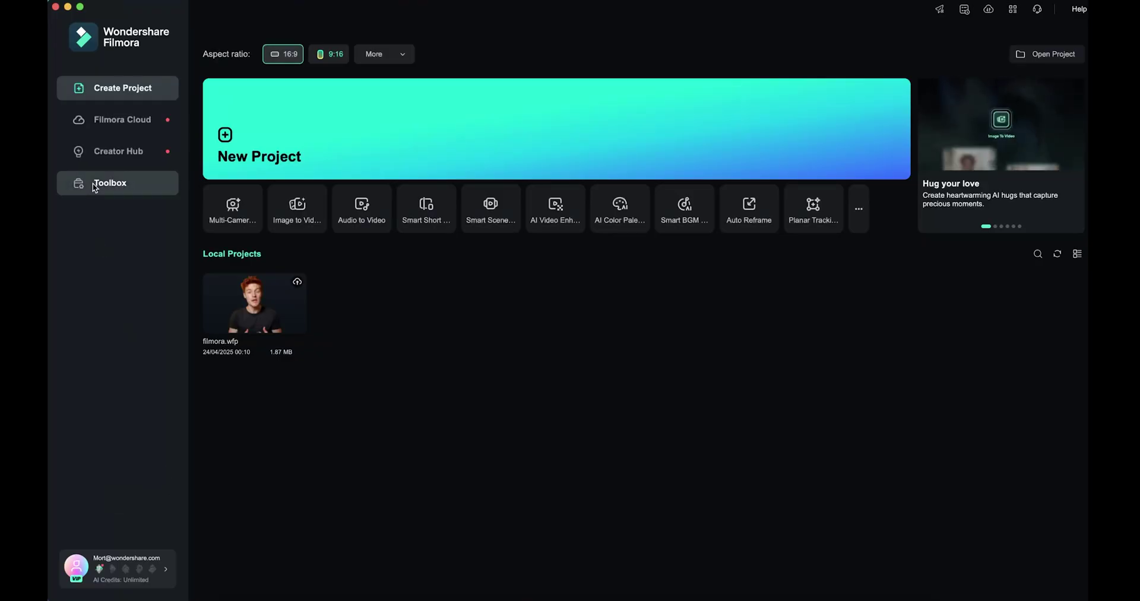
# - Launch the Auto Reframe tool from the Toolbox on the start screen
pyautogui.click(95, 185)
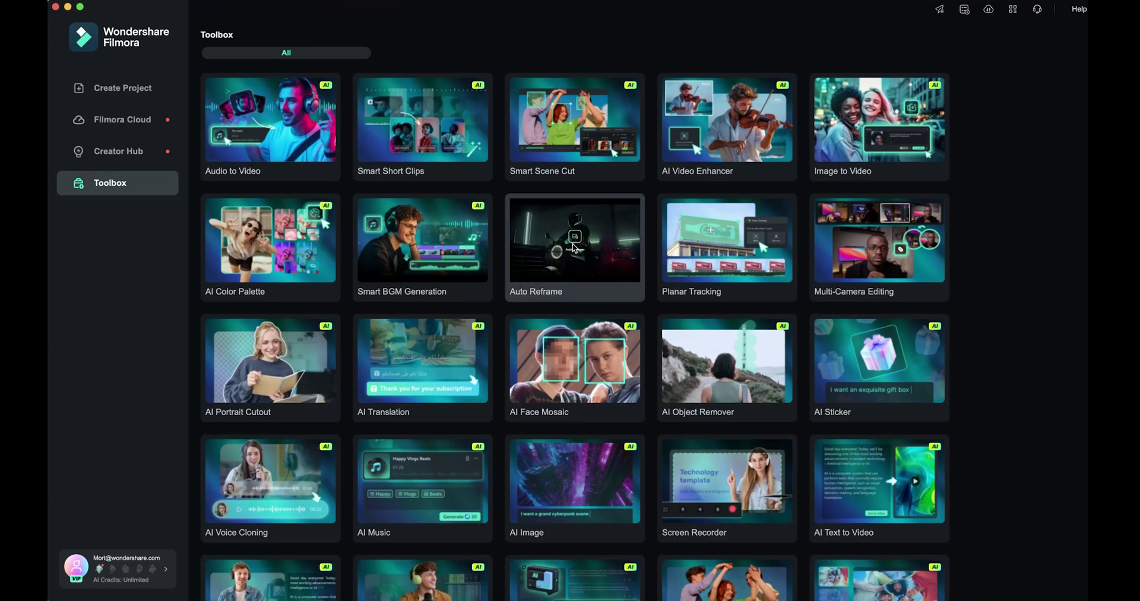
pyautogui.click(575, 247)
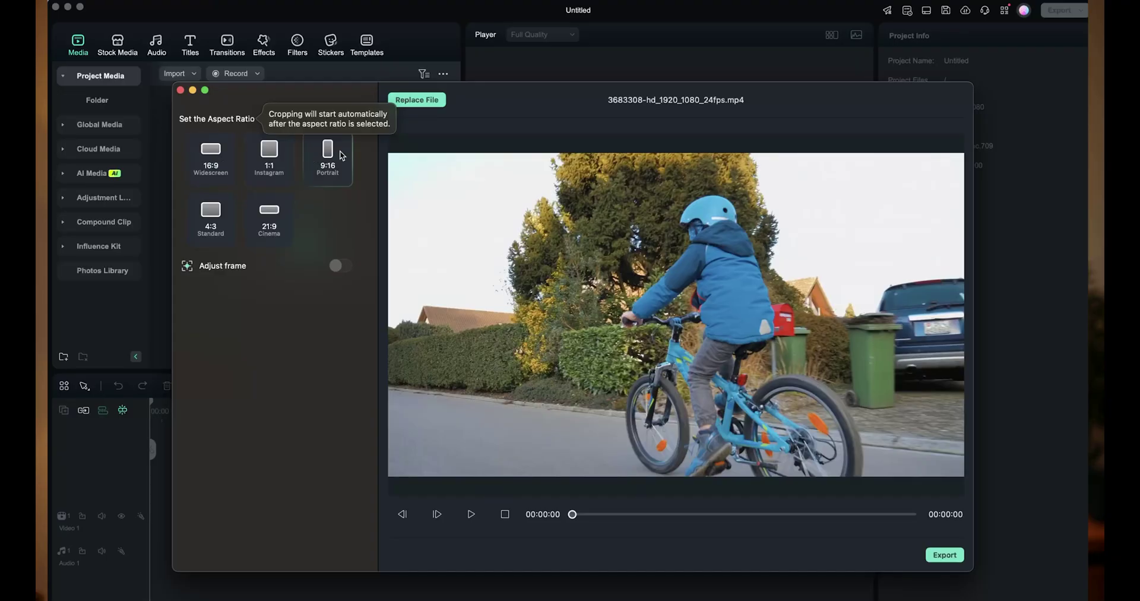
# - Reframe the bike video to 9:16 Portrait, shift the crop onto the cyclist, and preview it
pyautogui.click(337, 158)
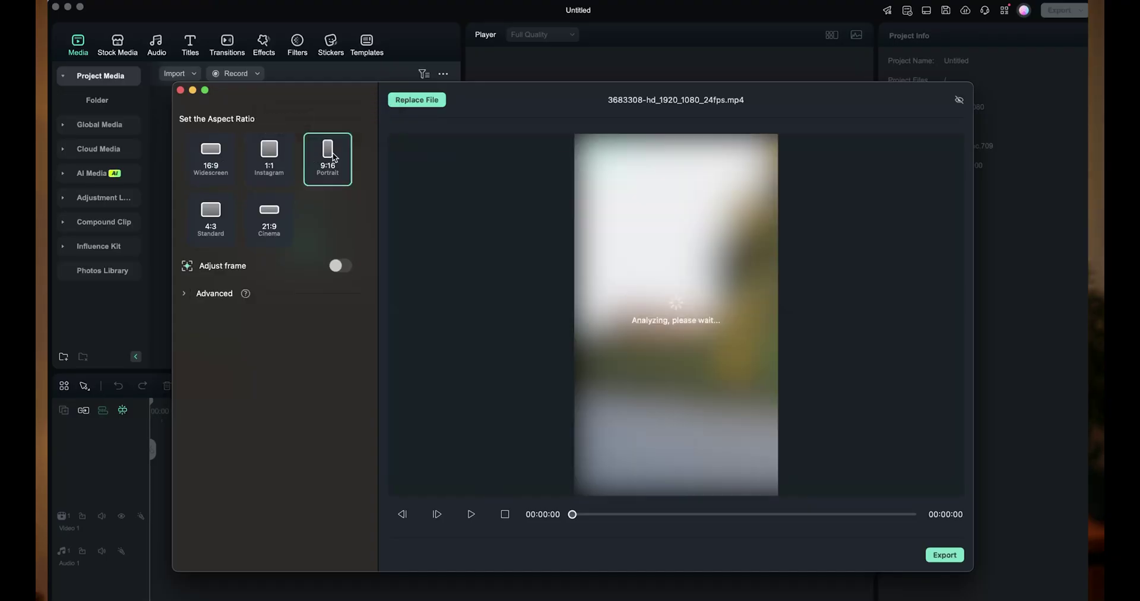
pyautogui.click(343, 268)
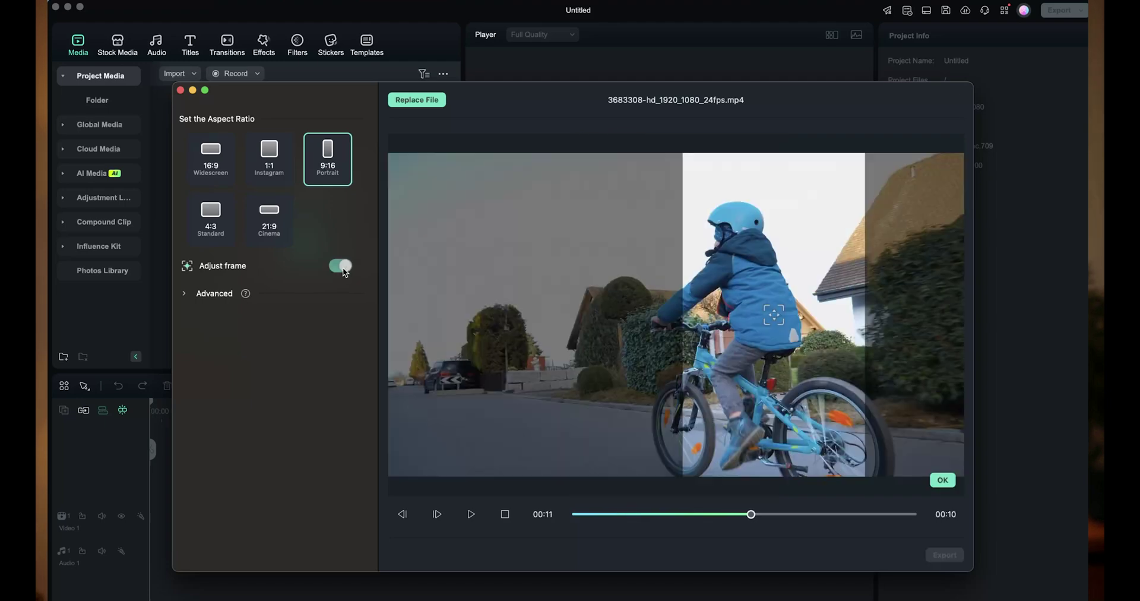
pyautogui.moveTo(753, 283); pyautogui.dragTo(728, 299)
pyautogui.click(471, 514)
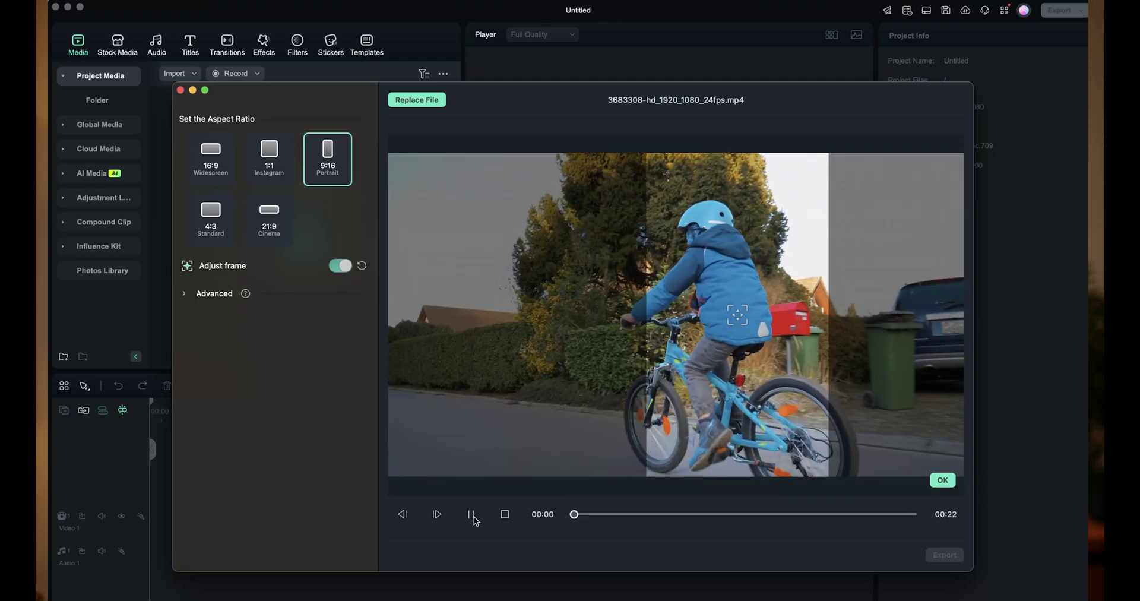
pyautogui.moveTo(590, 518); pyautogui.dragTo(827, 542)
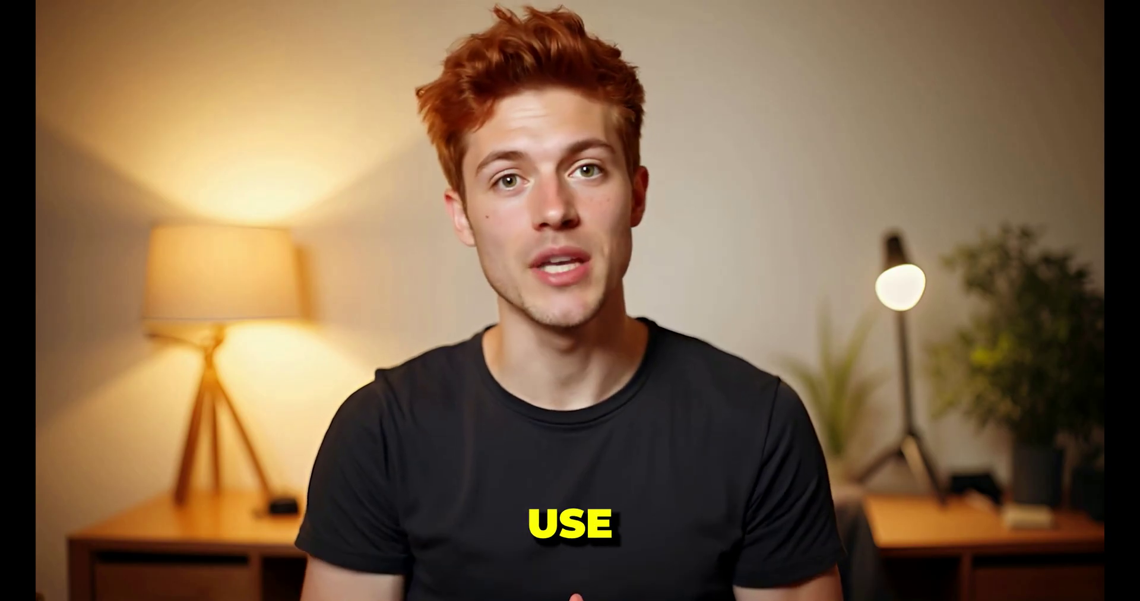